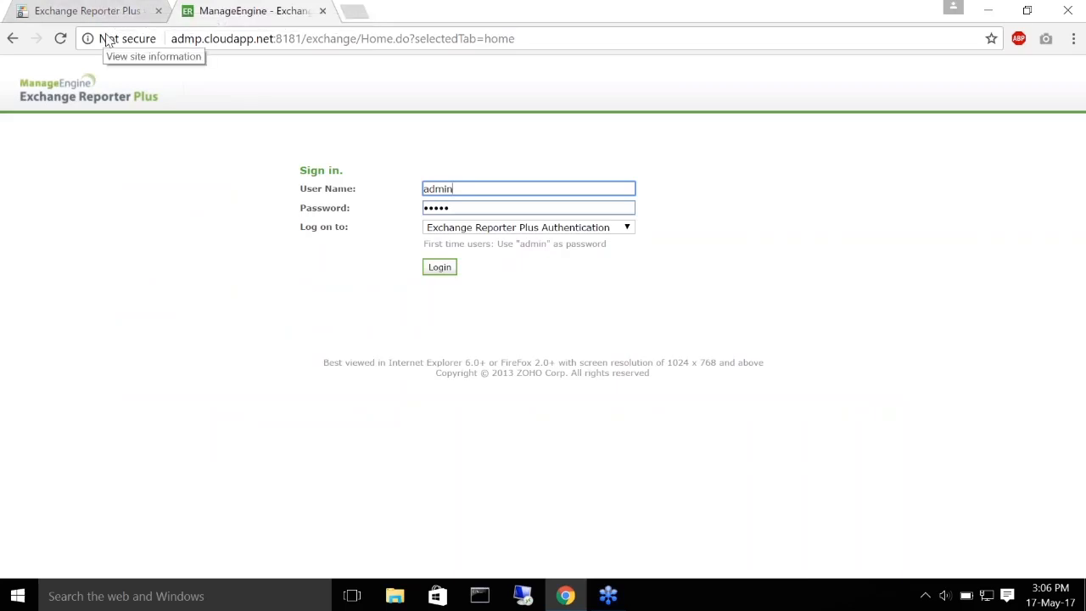
Sign in to Exchange Reporter Plus as admin with the prefilled password and Exchange Reporter Plus Authentication.
click(313, 43)
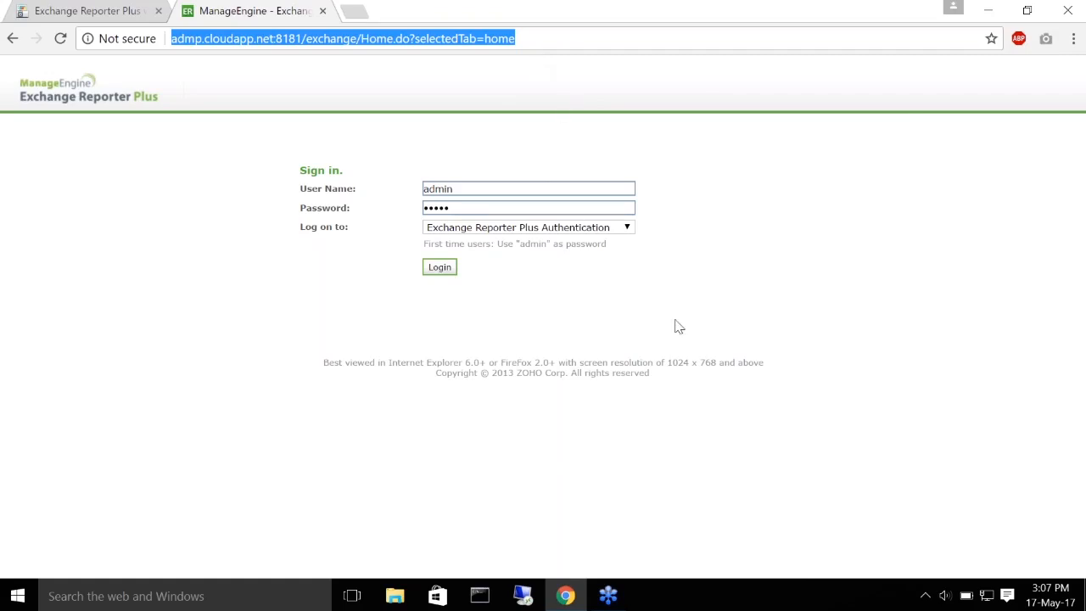
click(604, 292)
drag(456, 187, 369, 185)
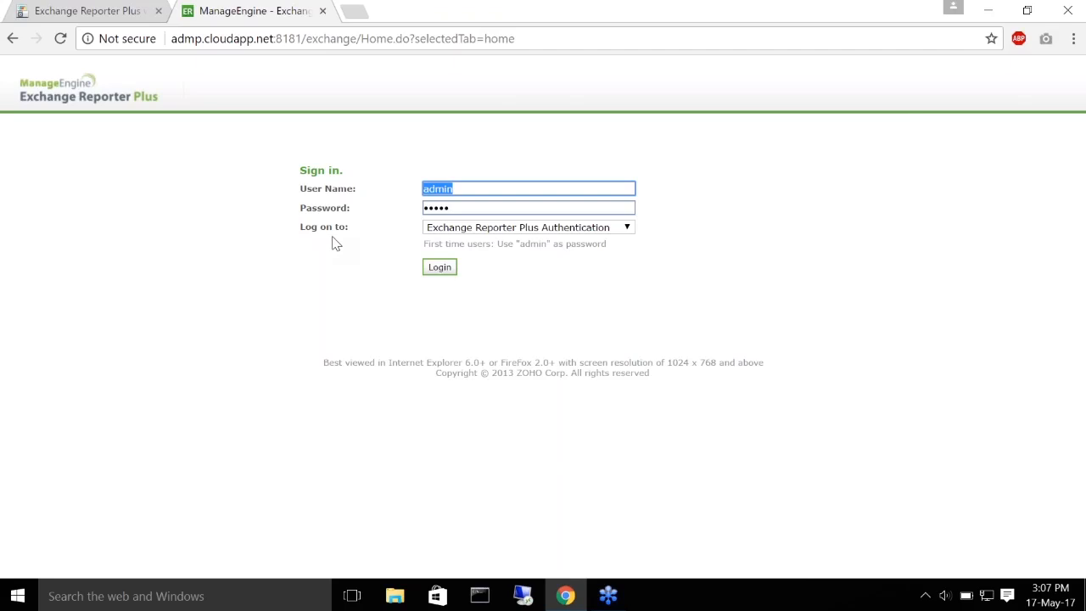
click(426, 268)
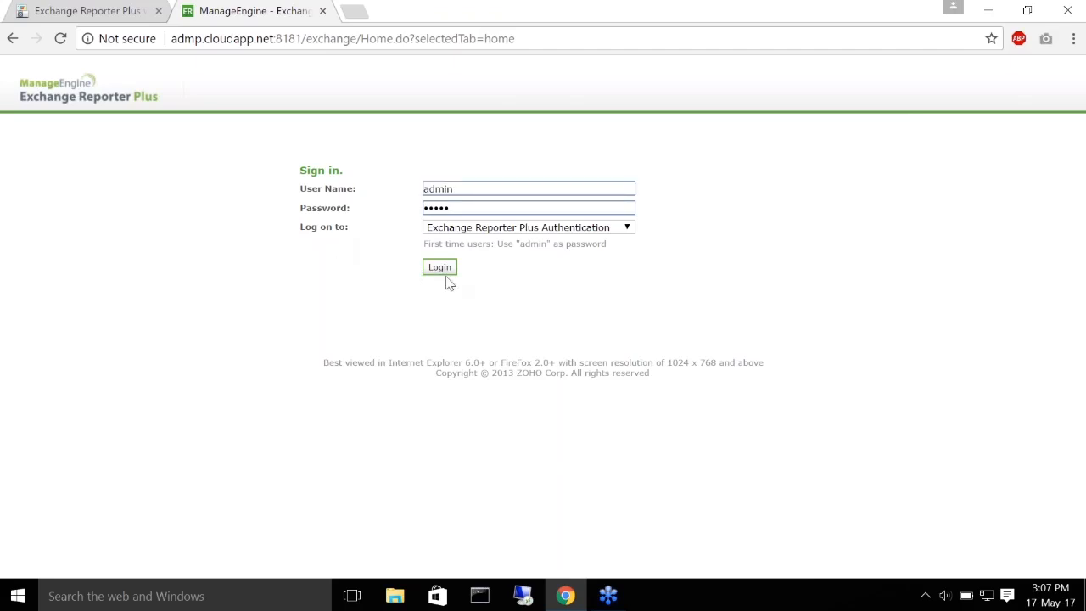
click(435, 273)
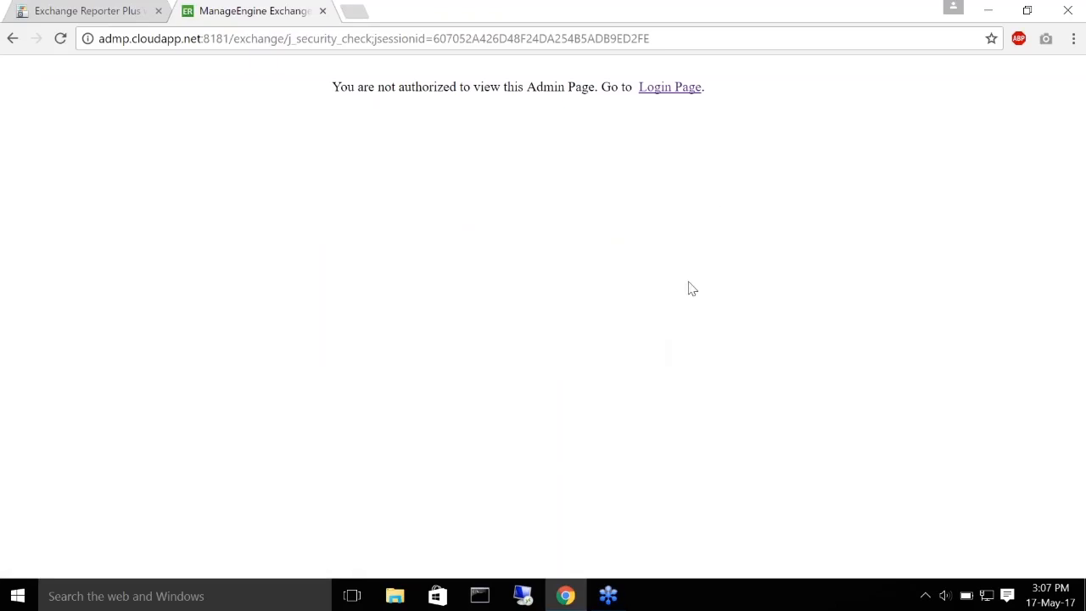
click(669, 86)
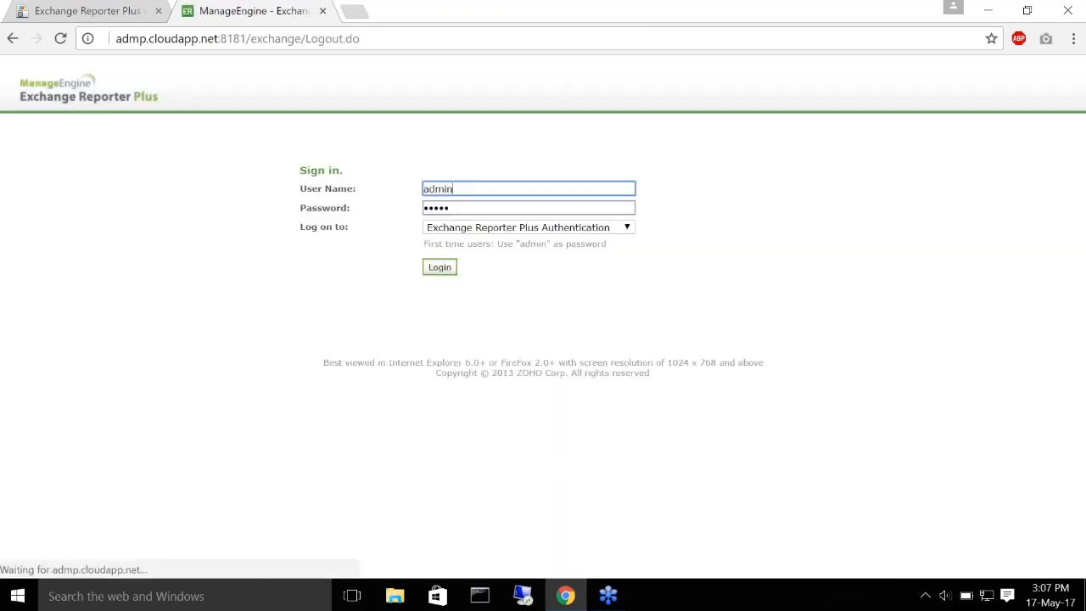
click(441, 273)
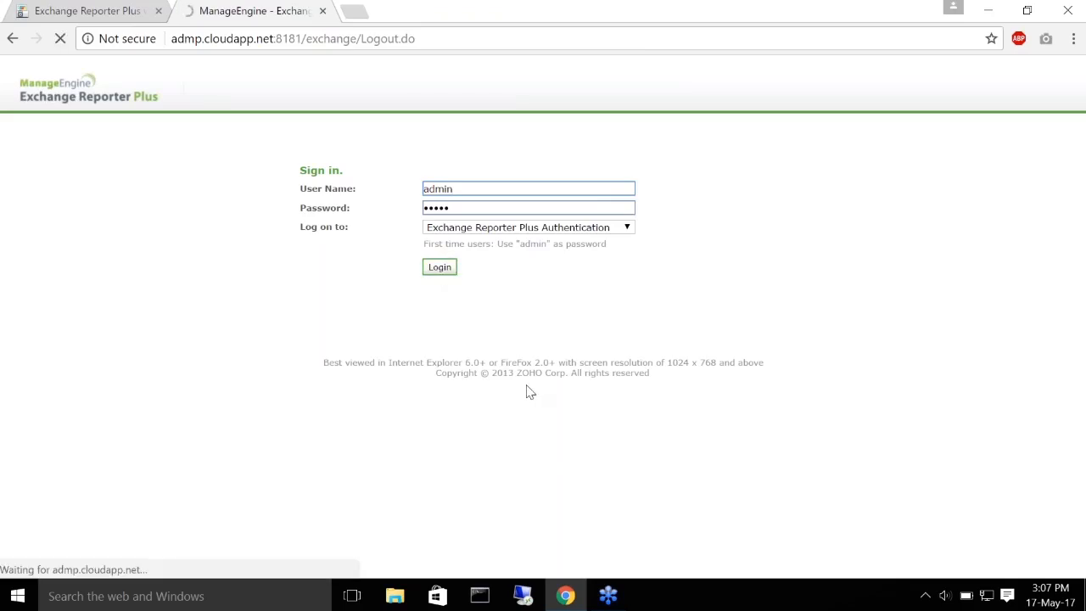
key(Return)
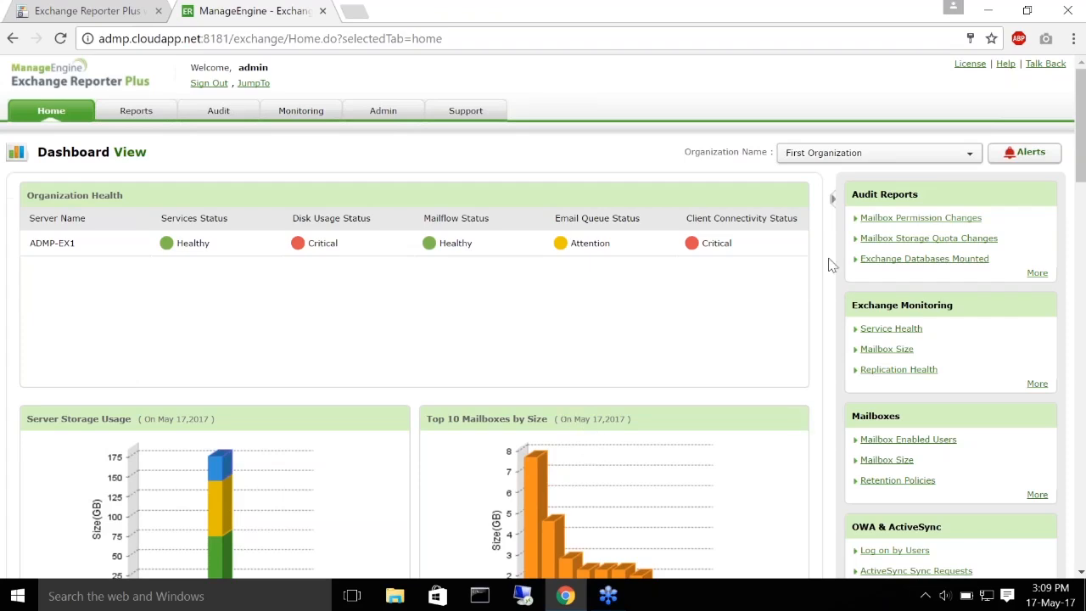
Look over the dashboard's organization health, storage, traffic and mailbox charts, and open the mailbox reports overview.
scroll(817, 263, down, 9)
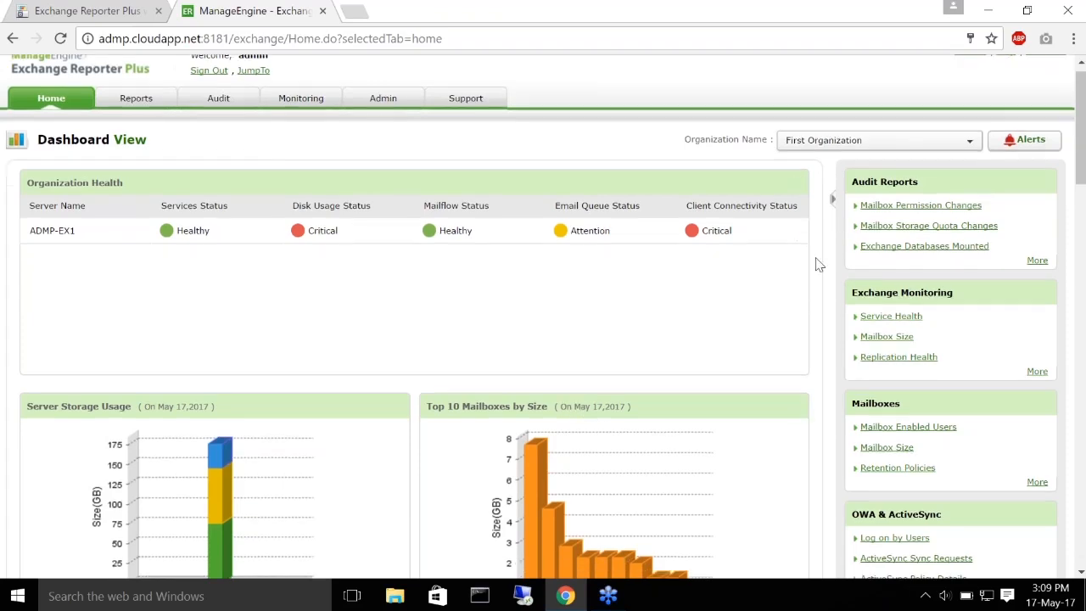
scroll(818, 263, down, 11)
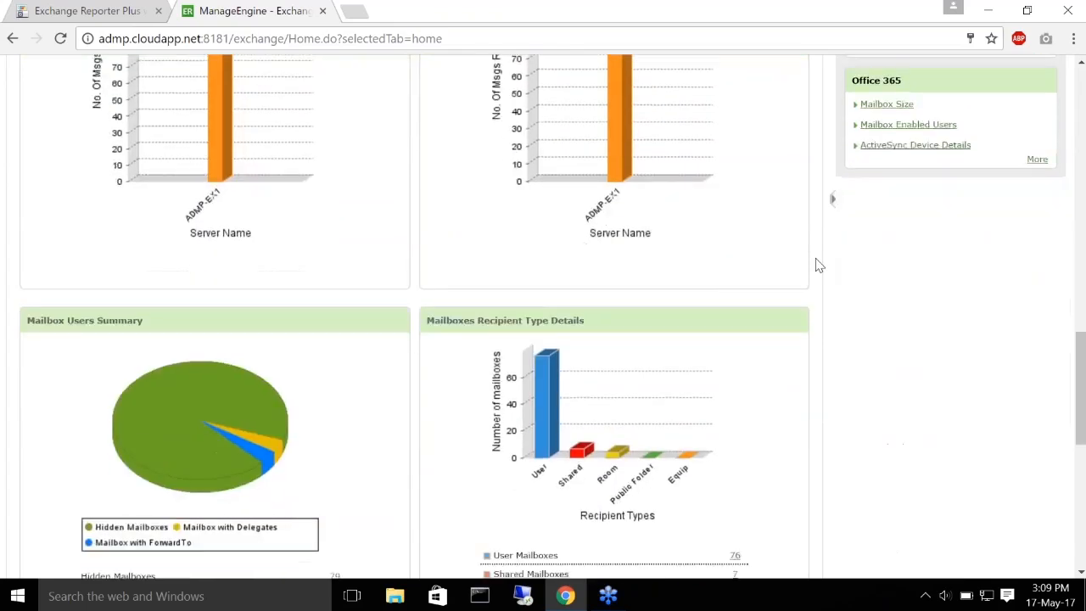
scroll(813, 267, up, 8)
scroll(813, 267, up, 5)
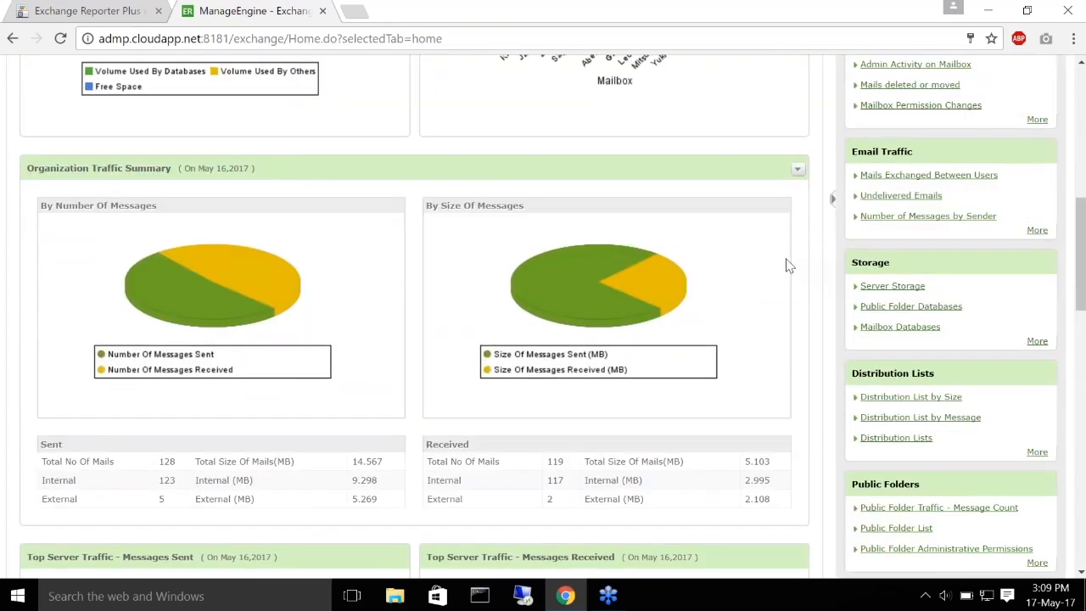
scroll(759, 263, up, 7)
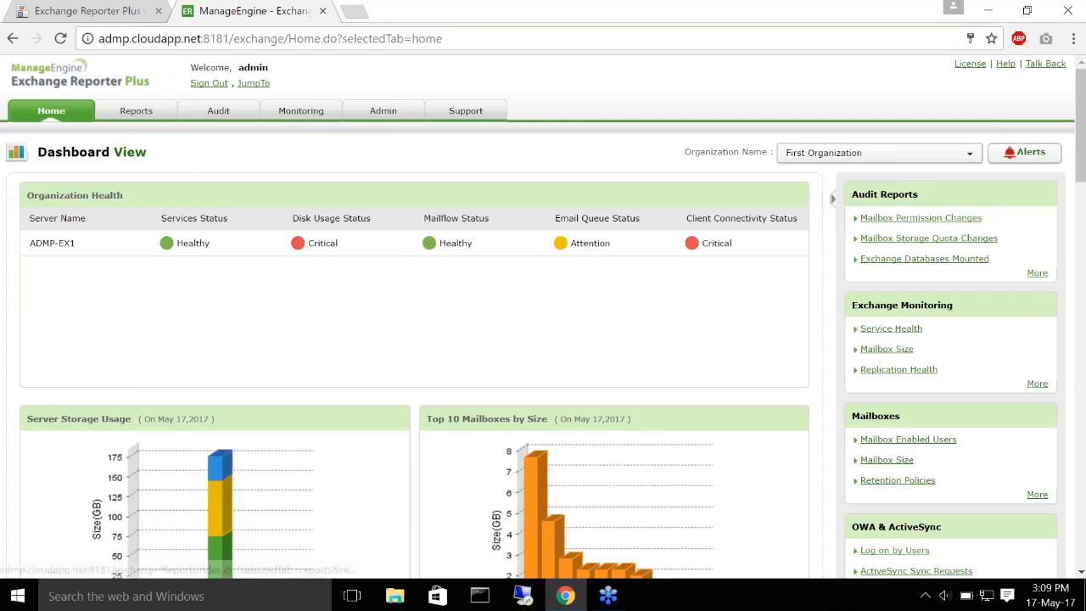
click(140, 116)
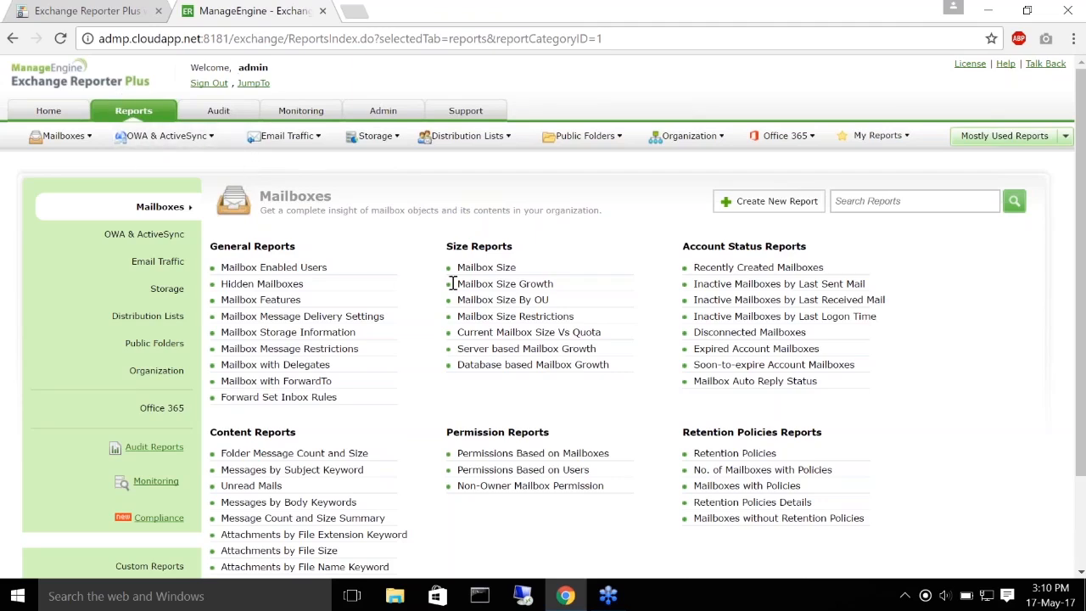
Switch to the Zoho presentation and advance to the slide on identifying inactive distribution lists.
click(74, 8)
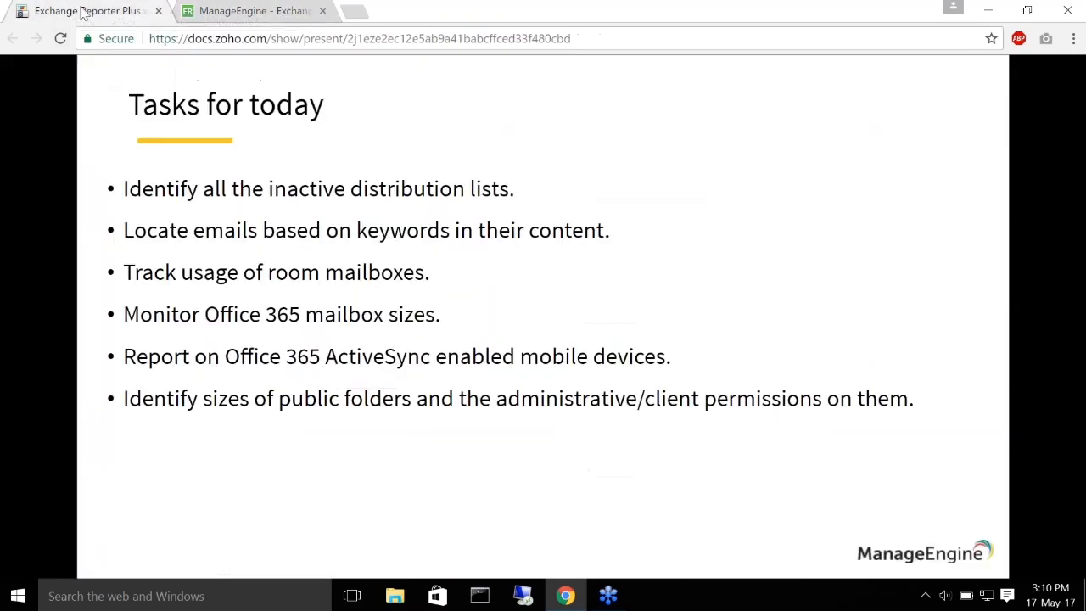
click(464, 282)
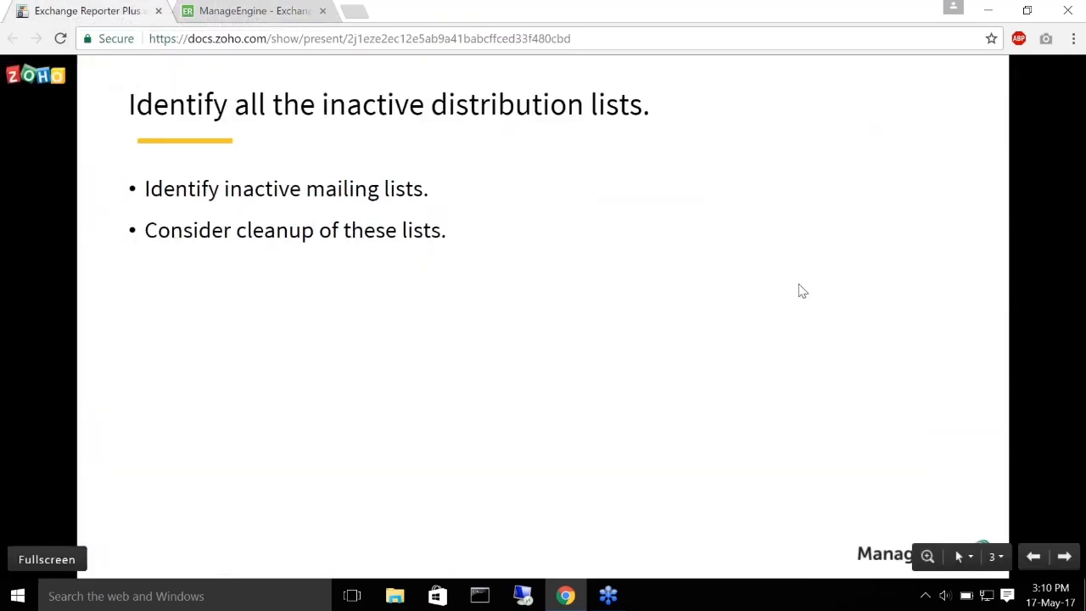
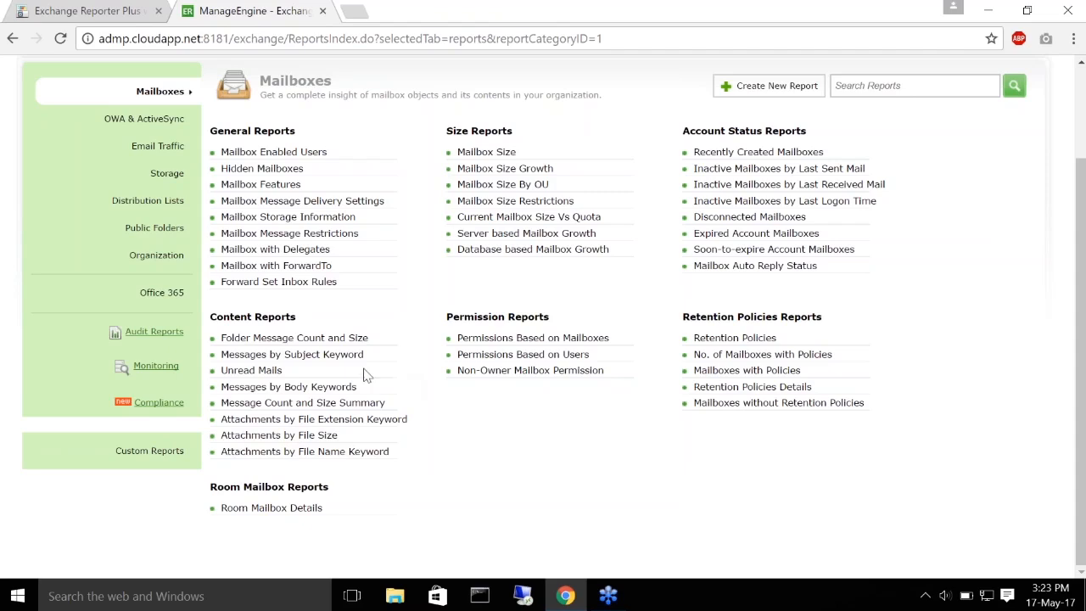
Open the Messages by Subject Keyword report from the mailbox Content Reports.
drag(209, 320, 299, 316)
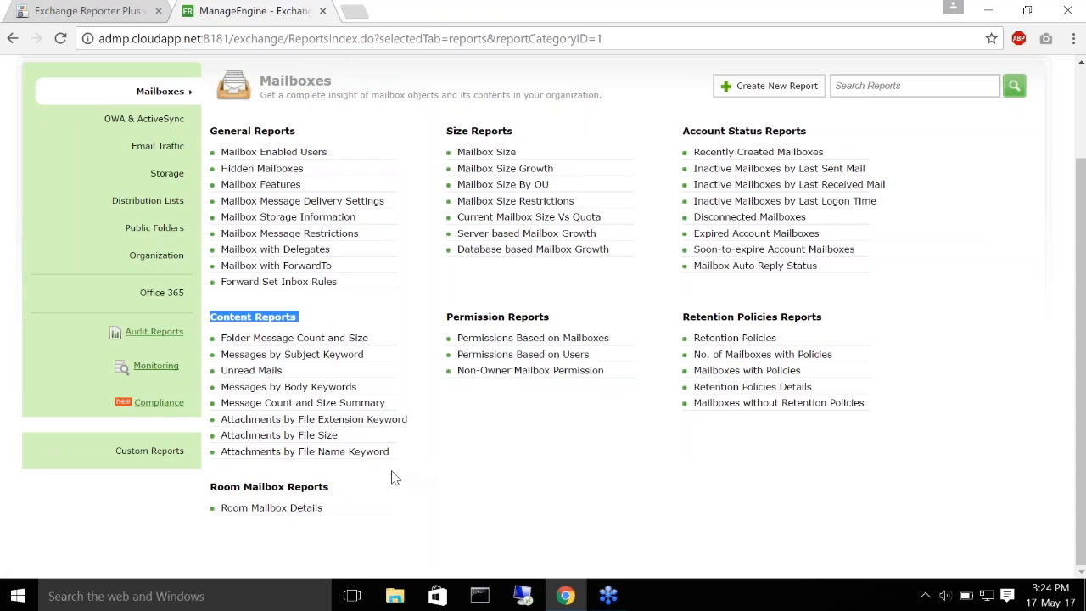
click(401, 367)
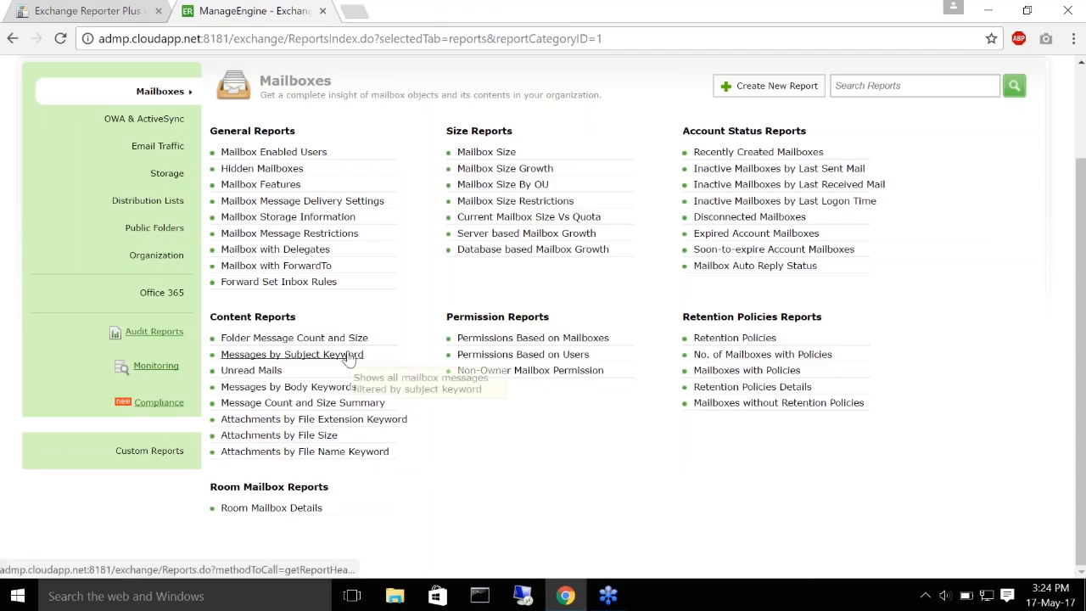
click(297, 357)
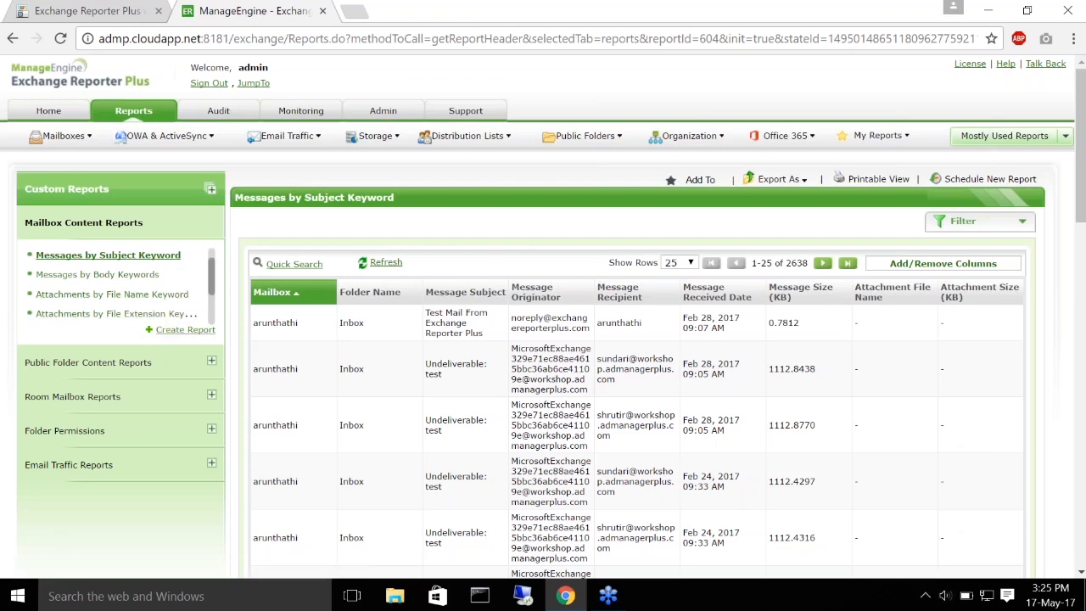
Start a new custom report named Messages with the keyword "marketing" and set its type to Mail Search Reports under Mailbox Content Reports.
click(188, 339)
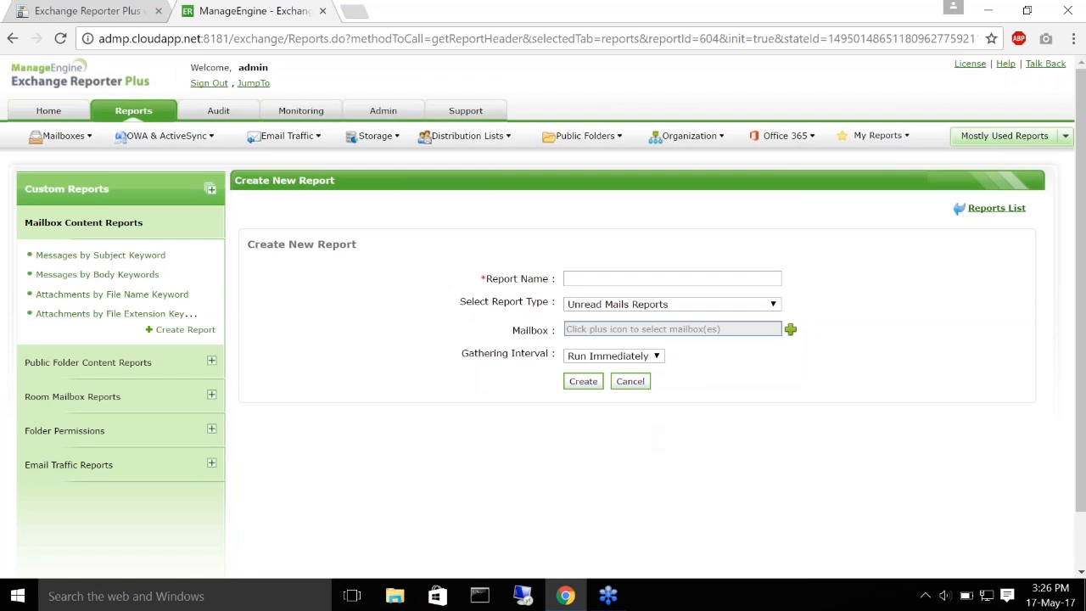
click(603, 279)
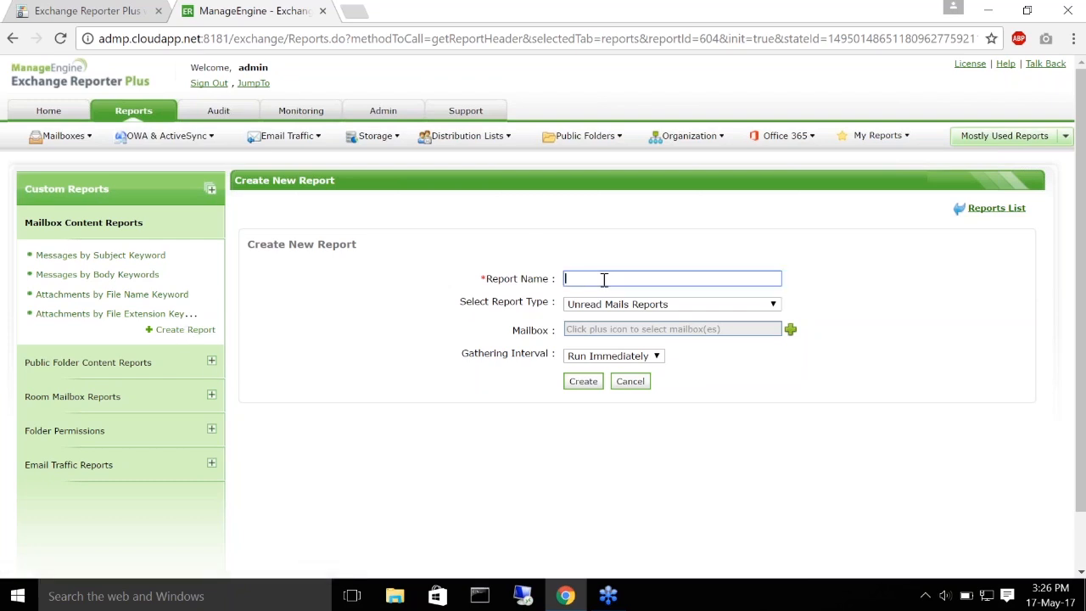
text(Messages with the keyword "marketing)
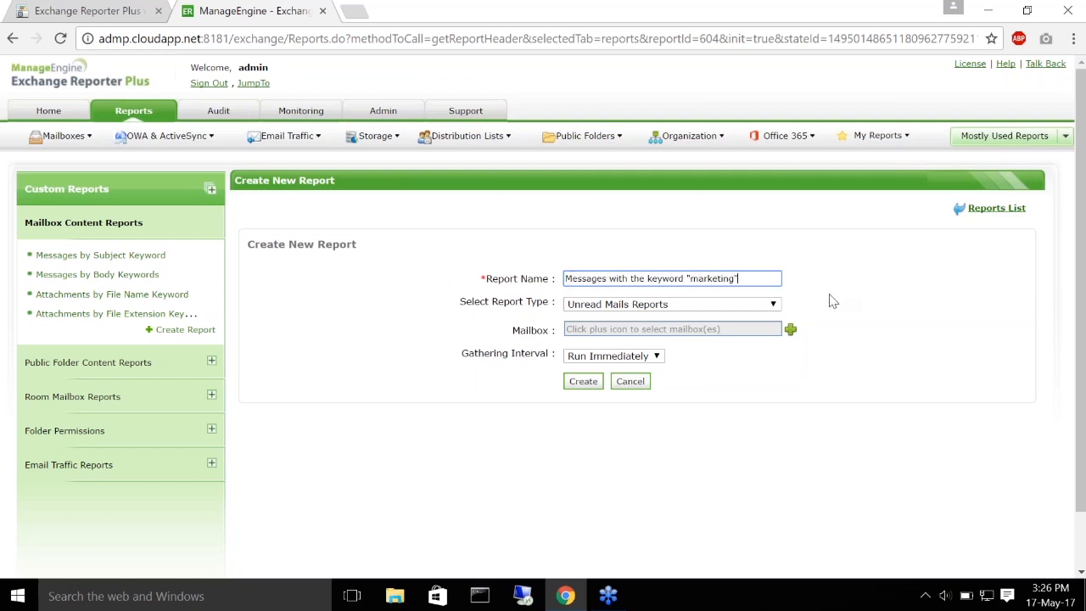
click(717, 304)
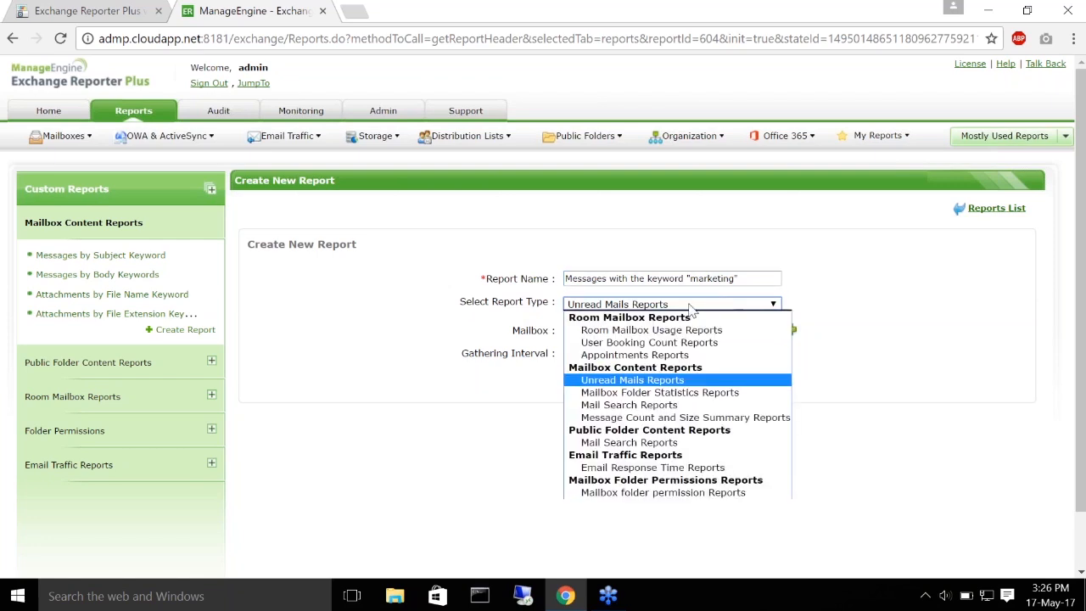
click(615, 408)
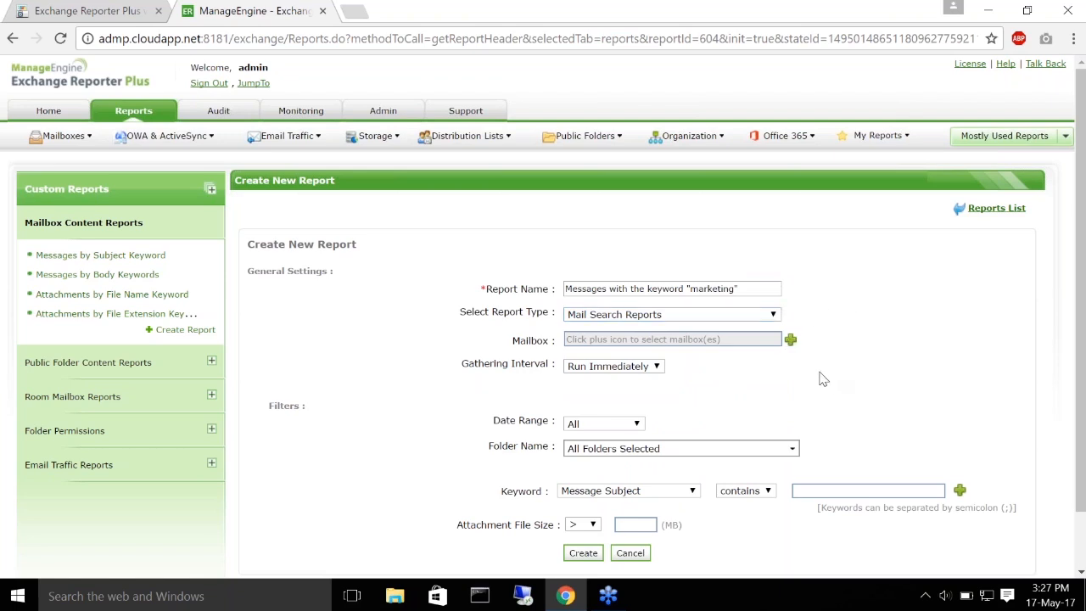
Add all mailboxes on the first page of the mailbox list to the new report.
click(790, 340)
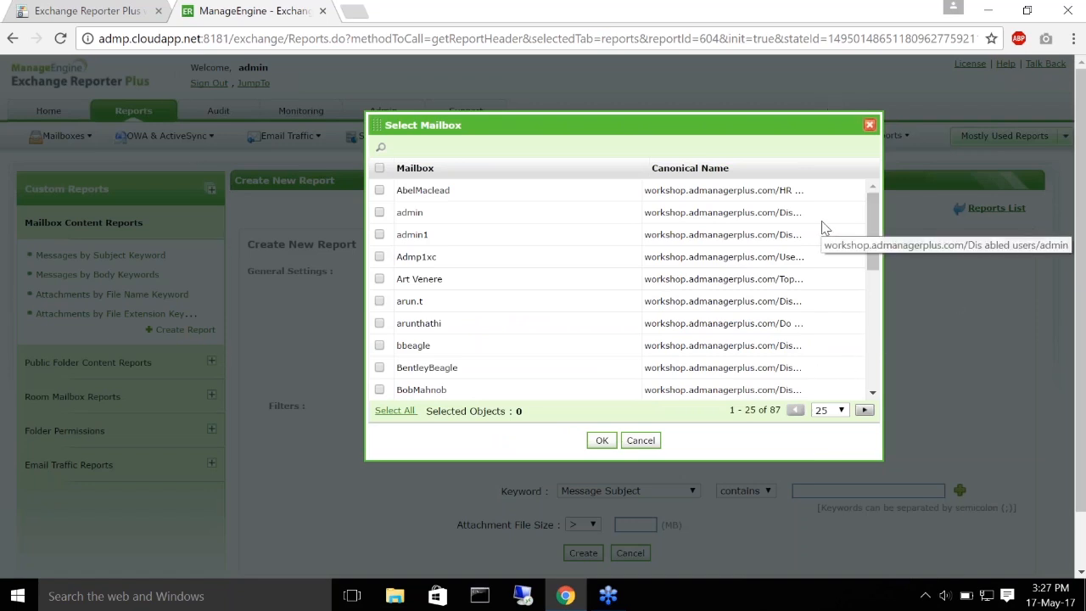
scroll(838, 260, down, 5)
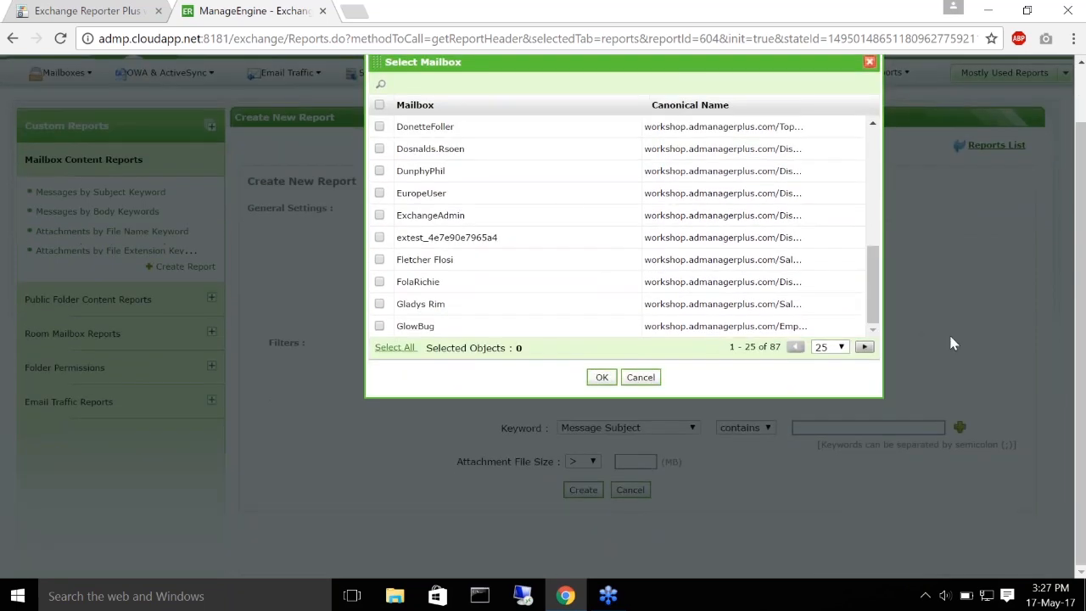
scroll(947, 334, up, 1)
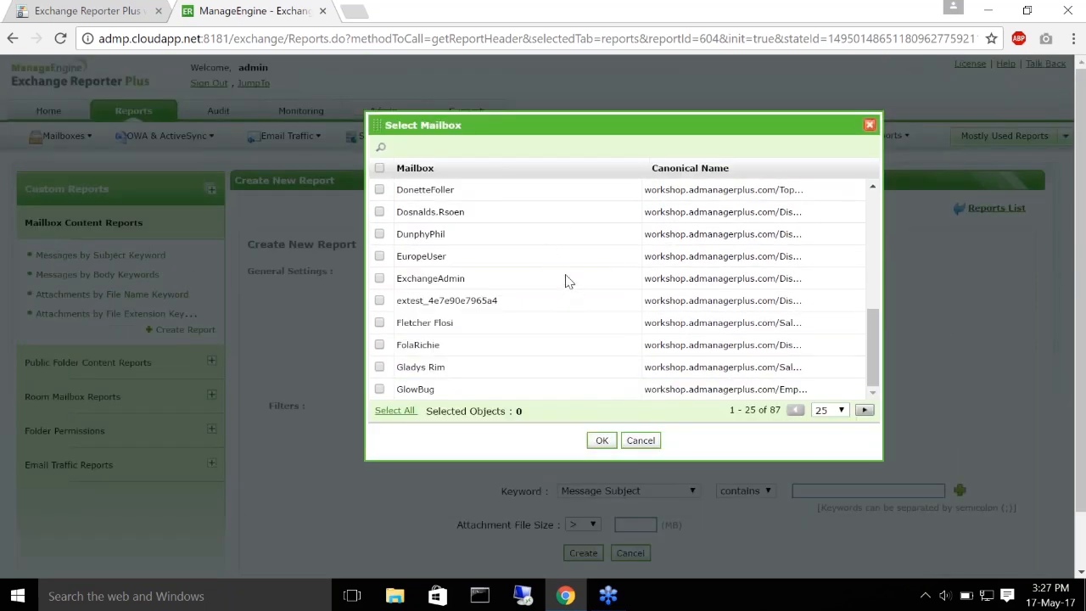
scroll(566, 277, up, 5)
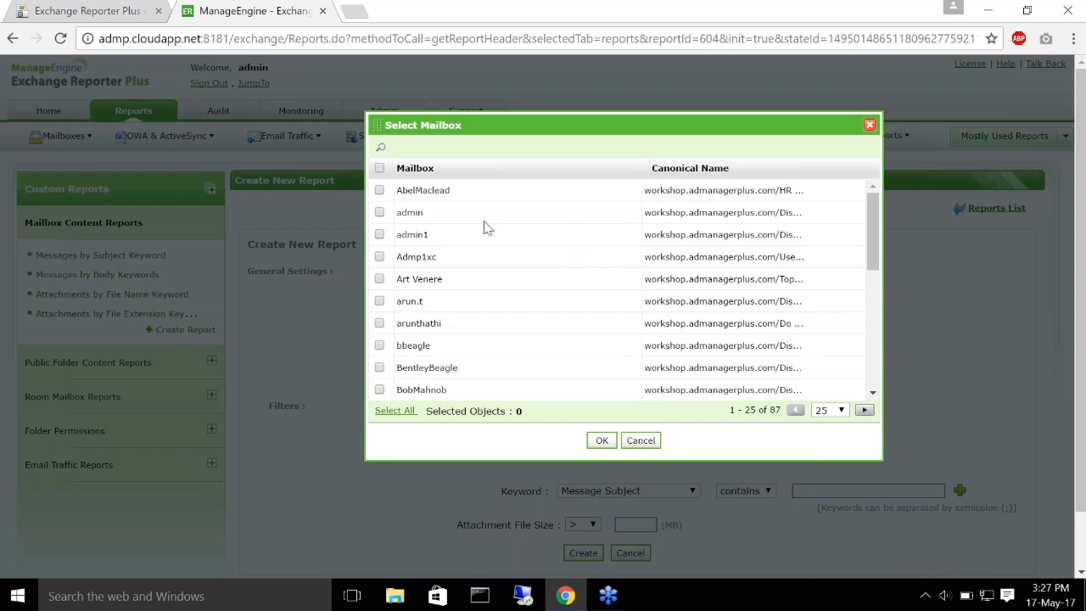
scroll(434, 254, down, 3)
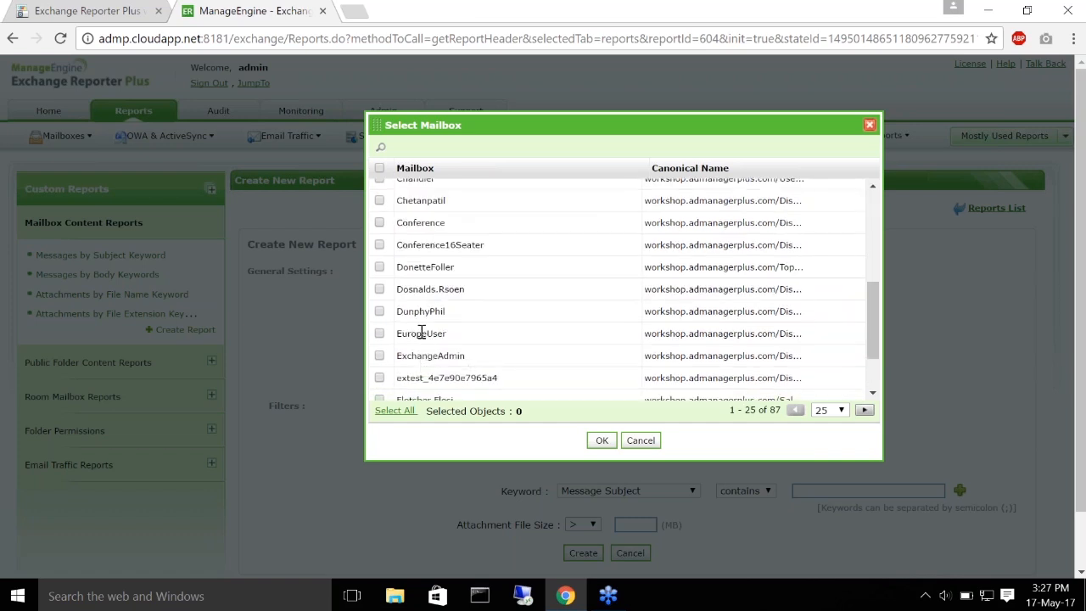
scroll(442, 269, up, 2)
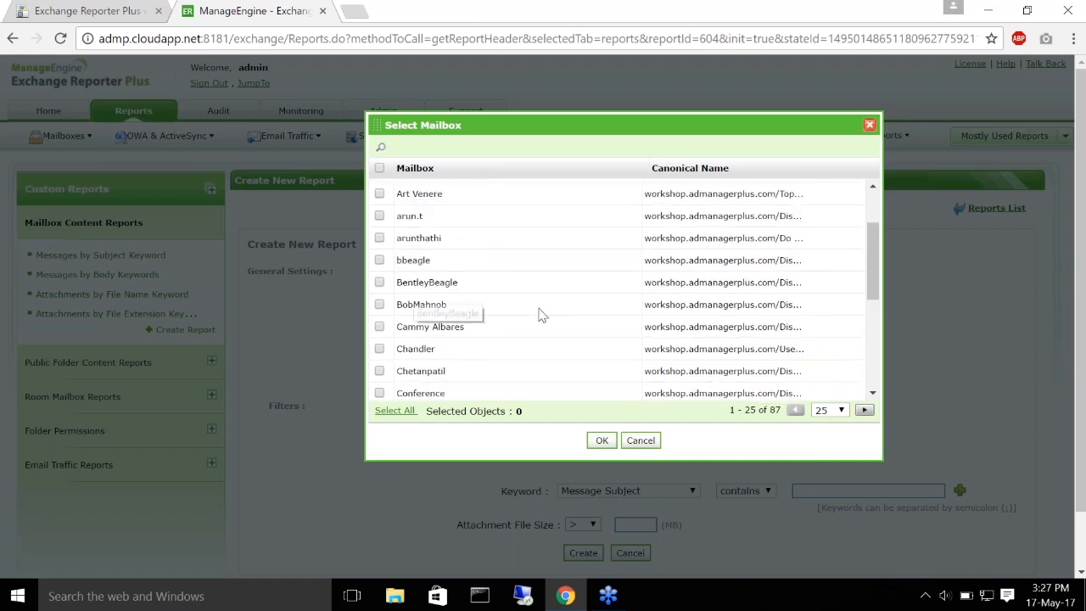
scroll(561, 282, up, 1)
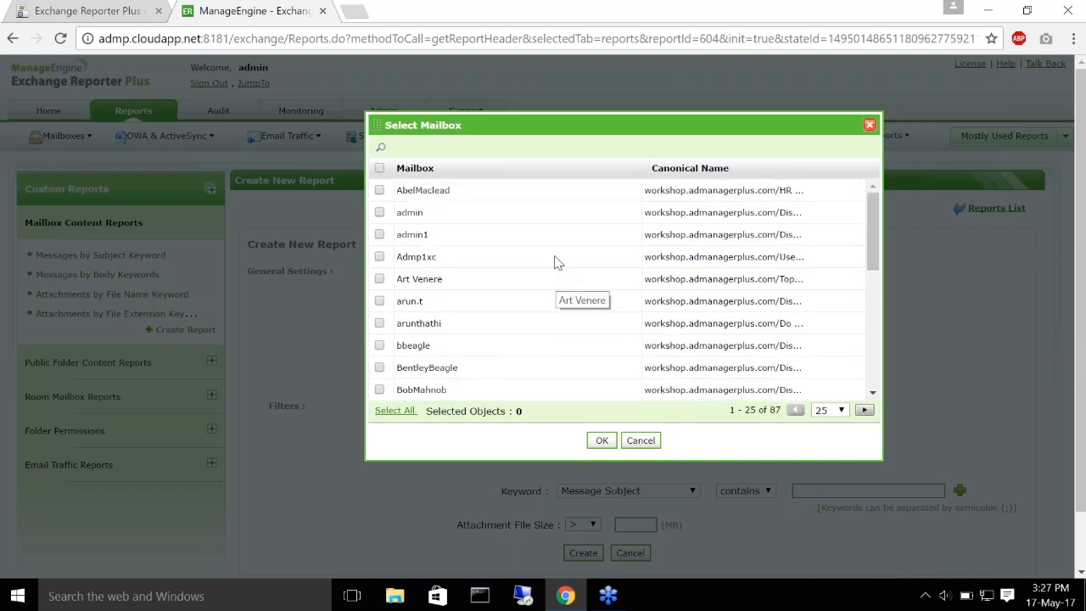
click(380, 168)
scroll(512, 246, down, 2)
scroll(512, 246, down, 3)
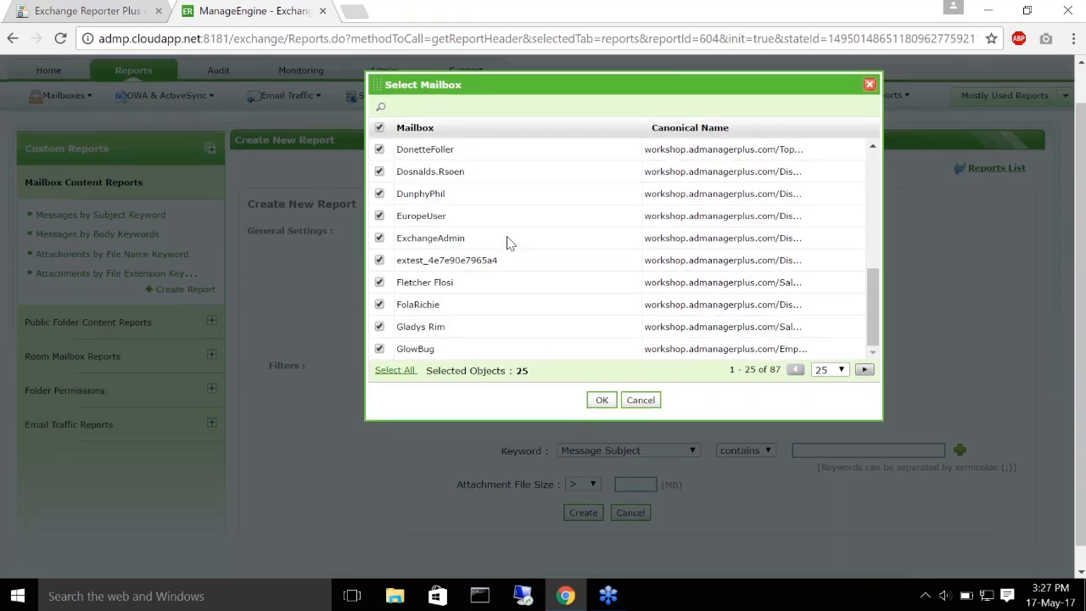
scroll(535, 299, up, 6)
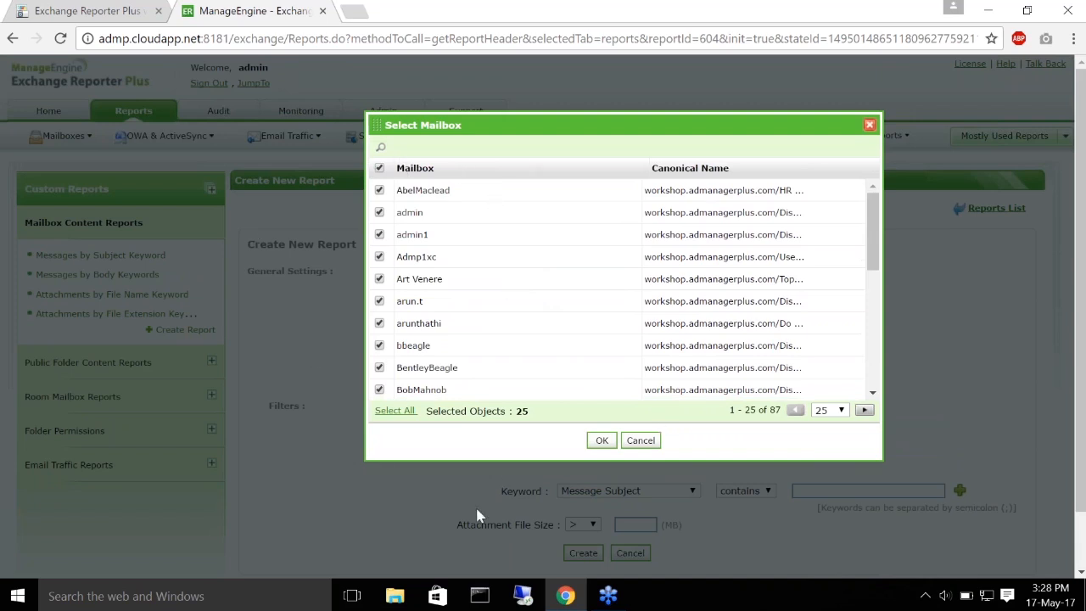
click(602, 440)
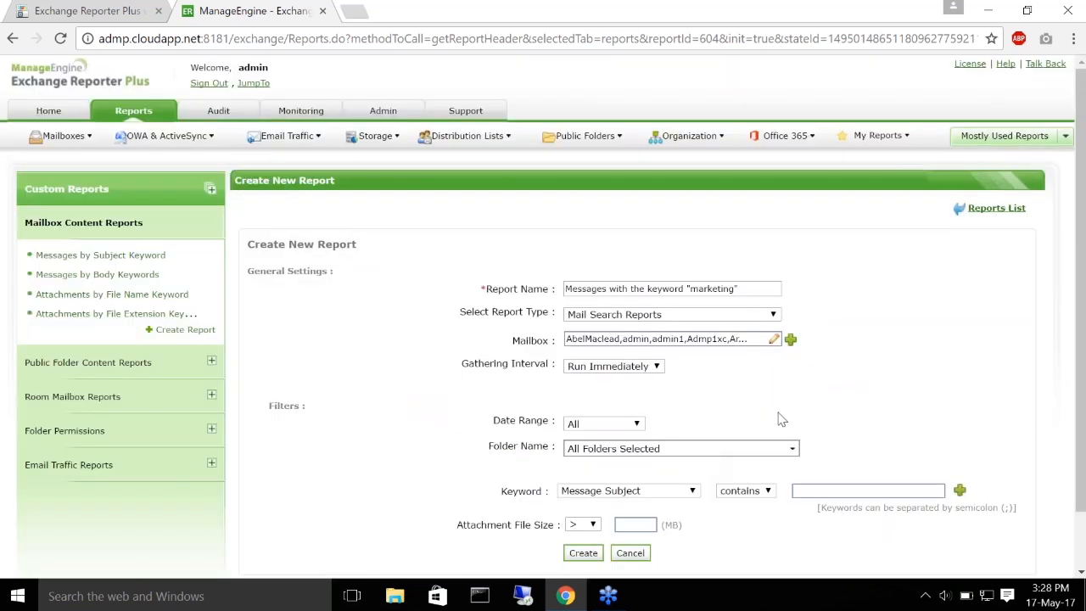
Set the report's gathering interval to Run Immediately.
click(651, 368)
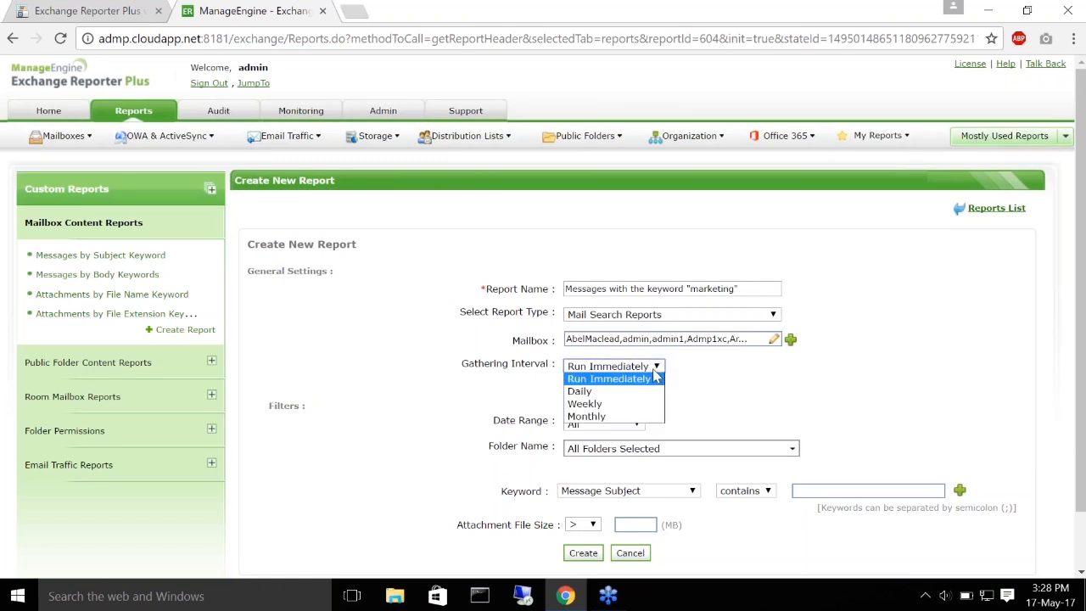
click(613, 380)
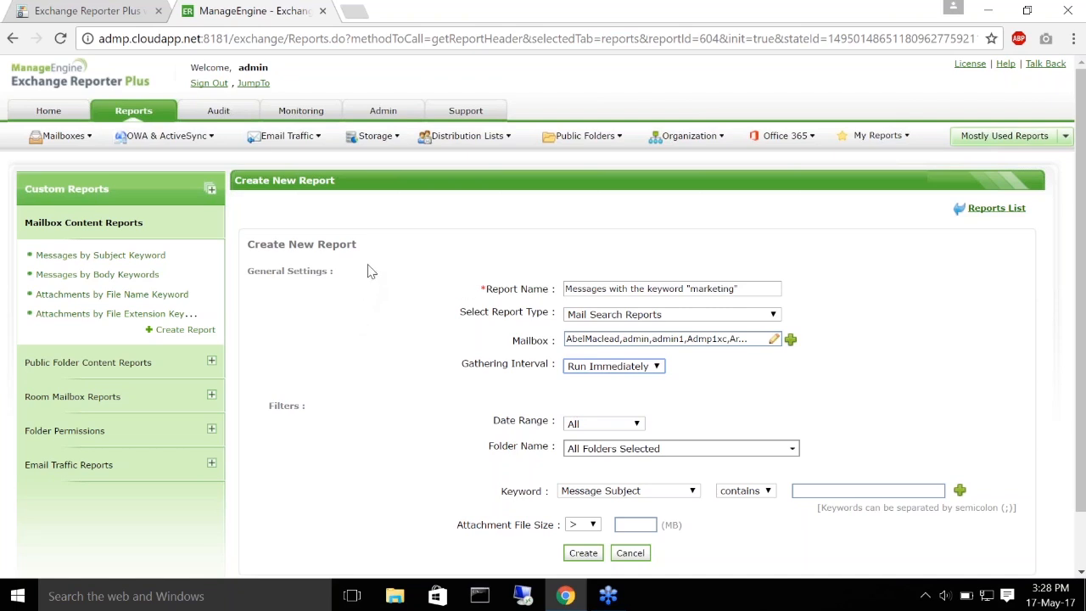
Set the new report's date range filter to All.
scroll(335, 327, down, 1)
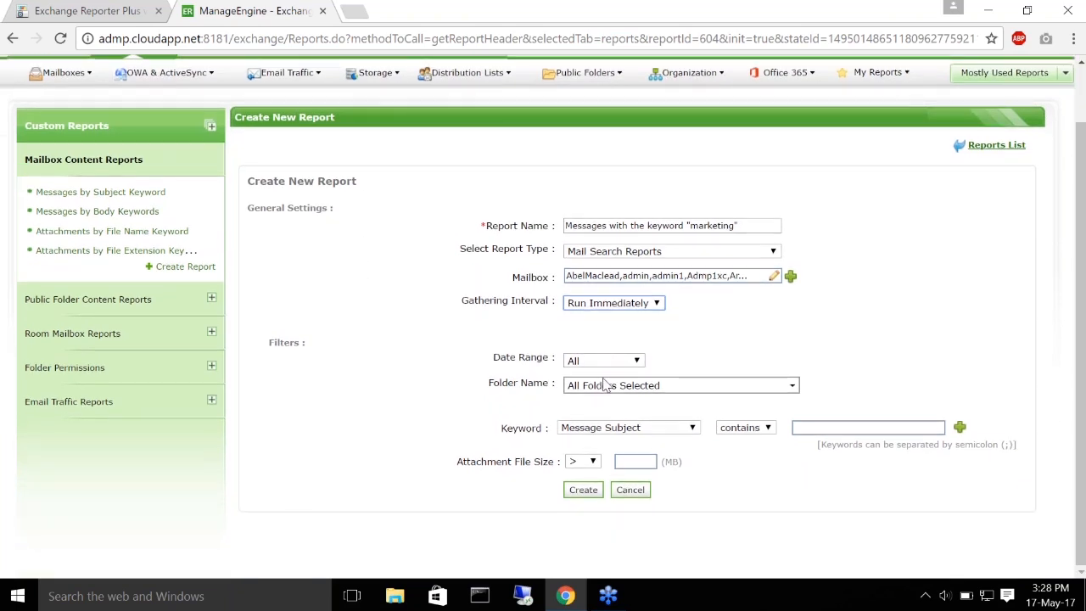
click(637, 363)
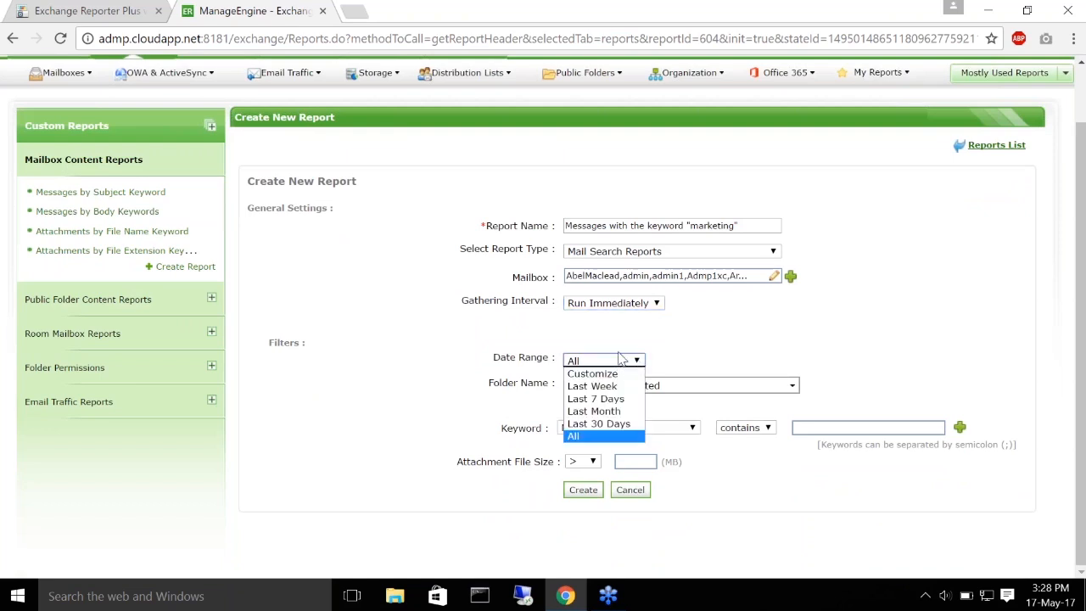
click(608, 434)
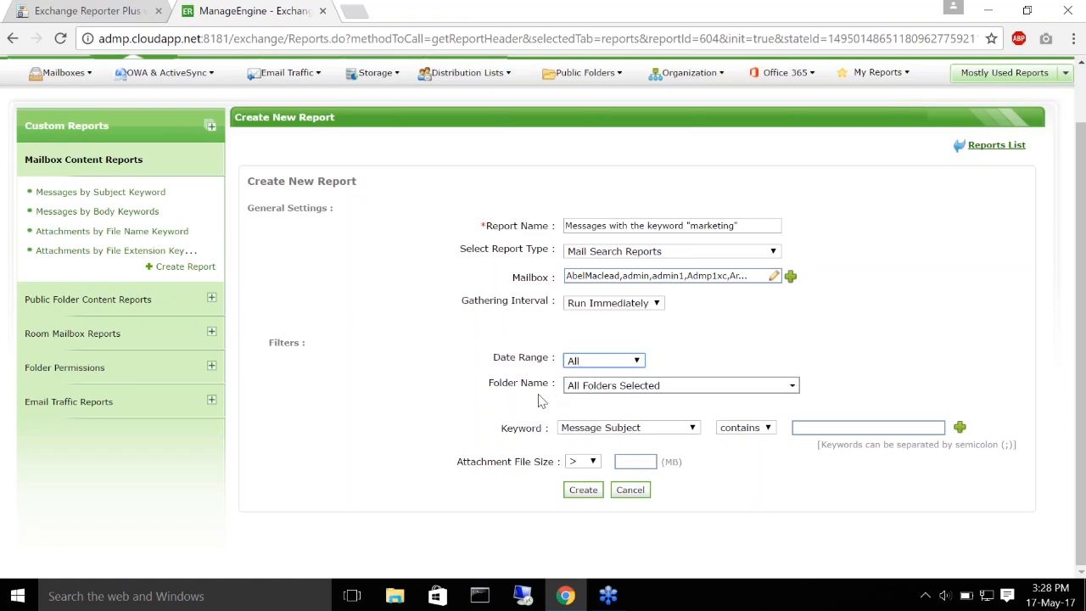
click(792, 384)
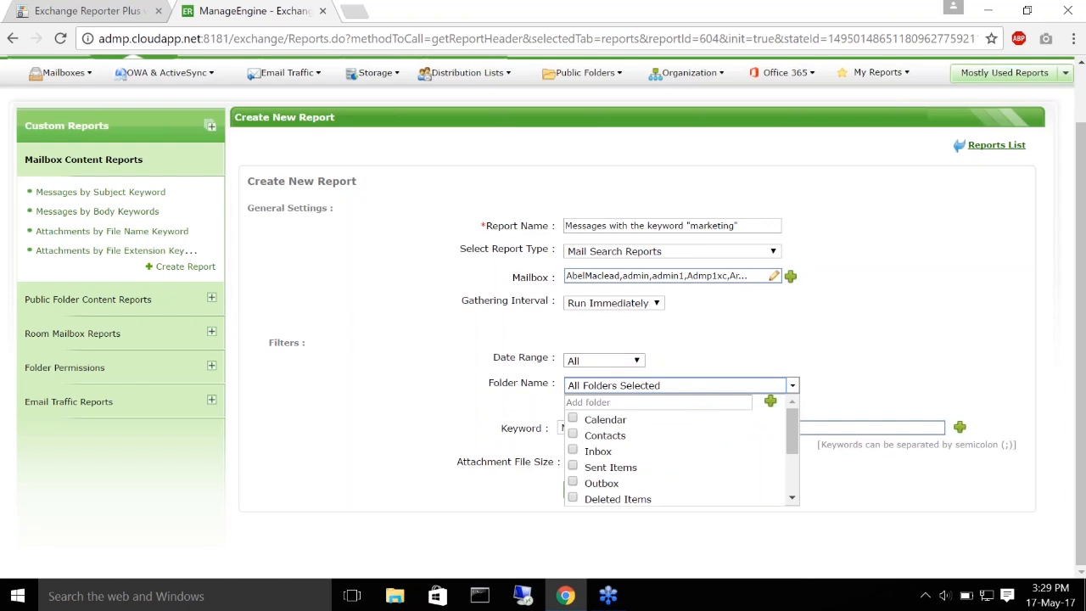
click(574, 451)
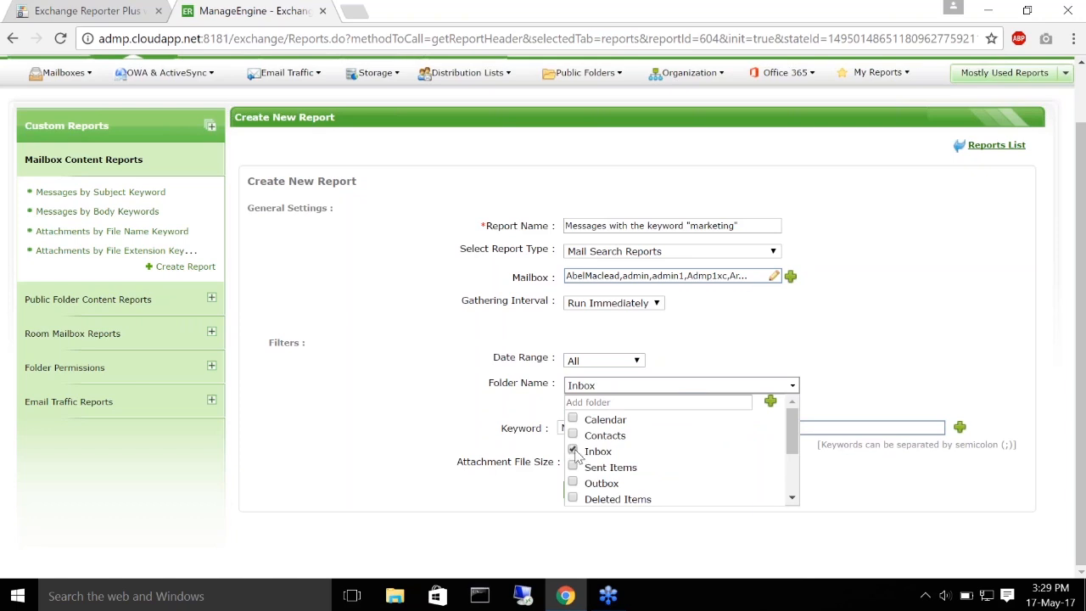
click(573, 452)
click(792, 385)
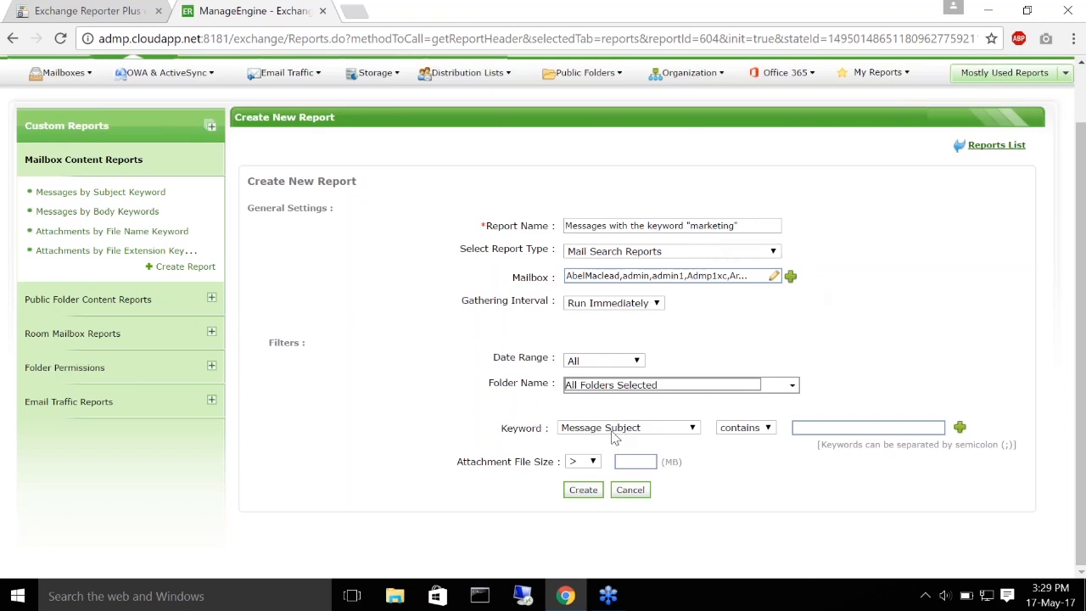
Set the report's keyword filter to messages whose subject contains "Marketing".
drag(501, 429, 560, 458)
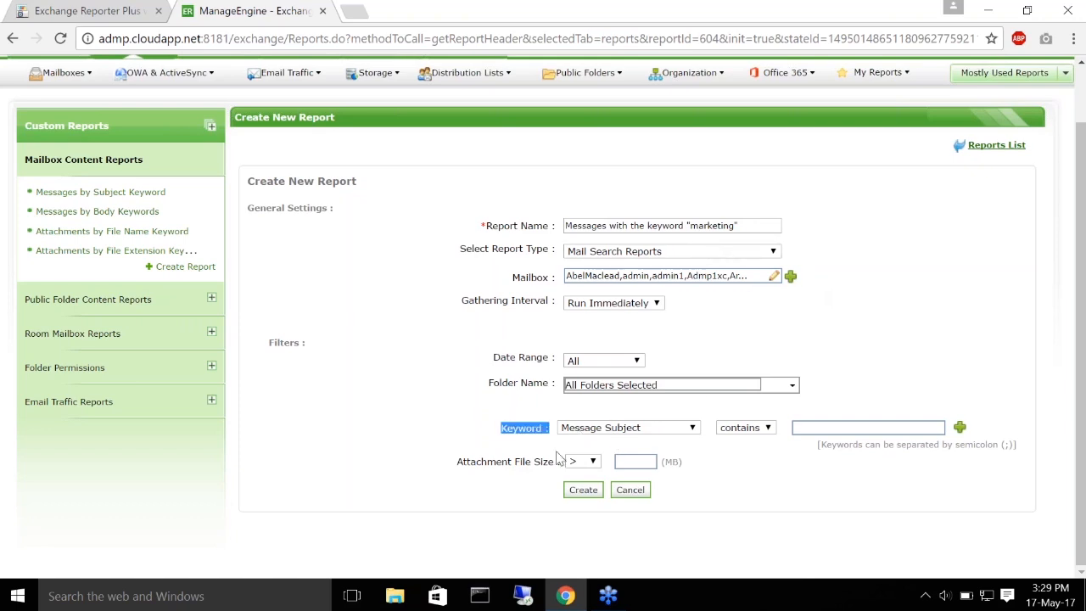
click(689, 431)
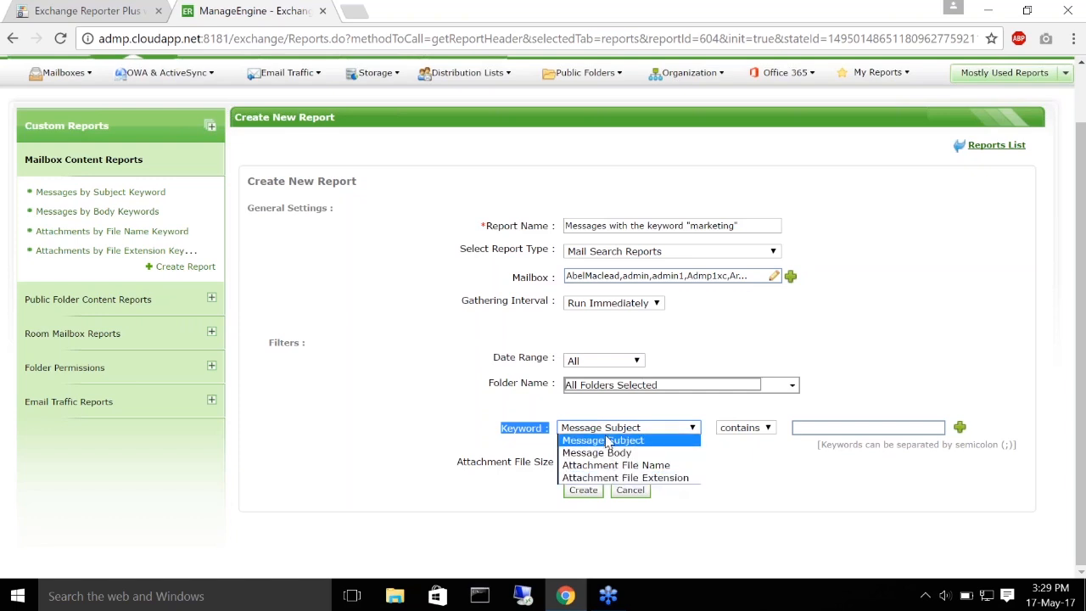
click(658, 441)
click(831, 429)
text(Marketing)
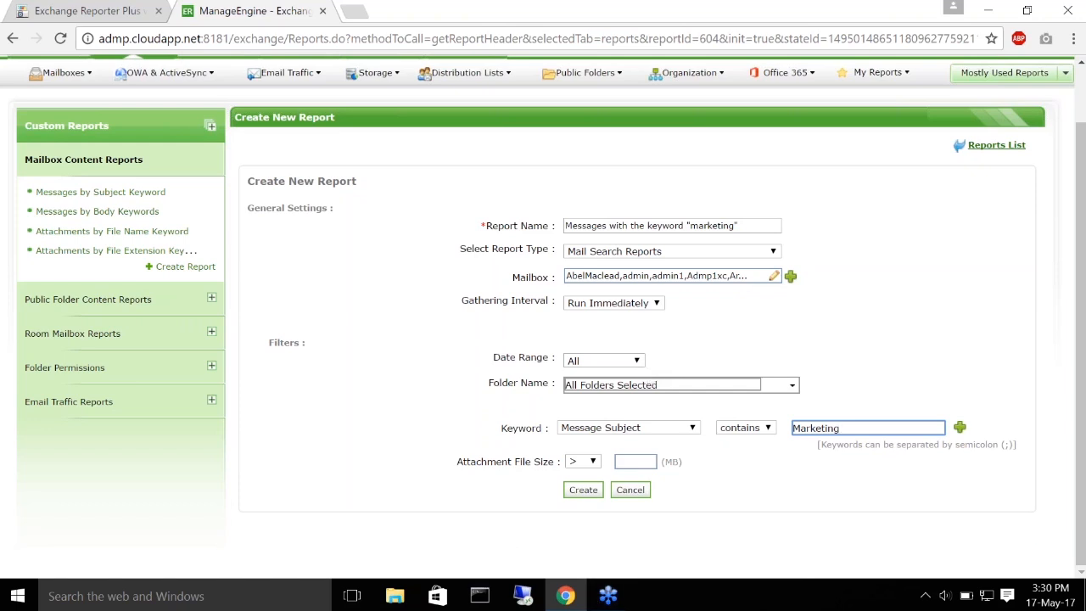
click(590, 462)
click(592, 464)
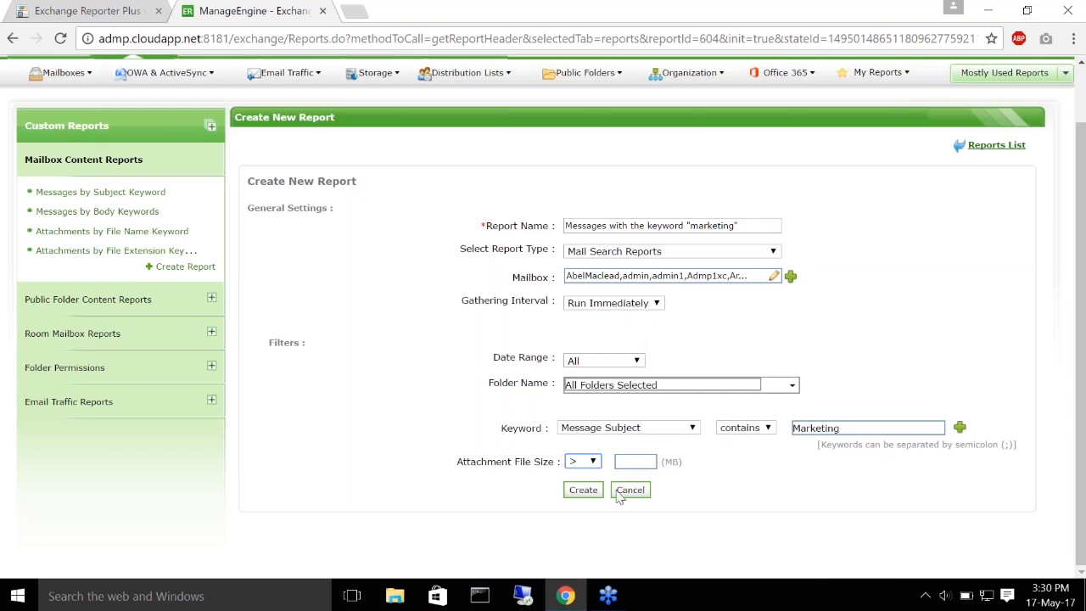
Remove the quotation marks from the report name so it reads Messages with the keyword marketing, and create the report.
click(583, 490)
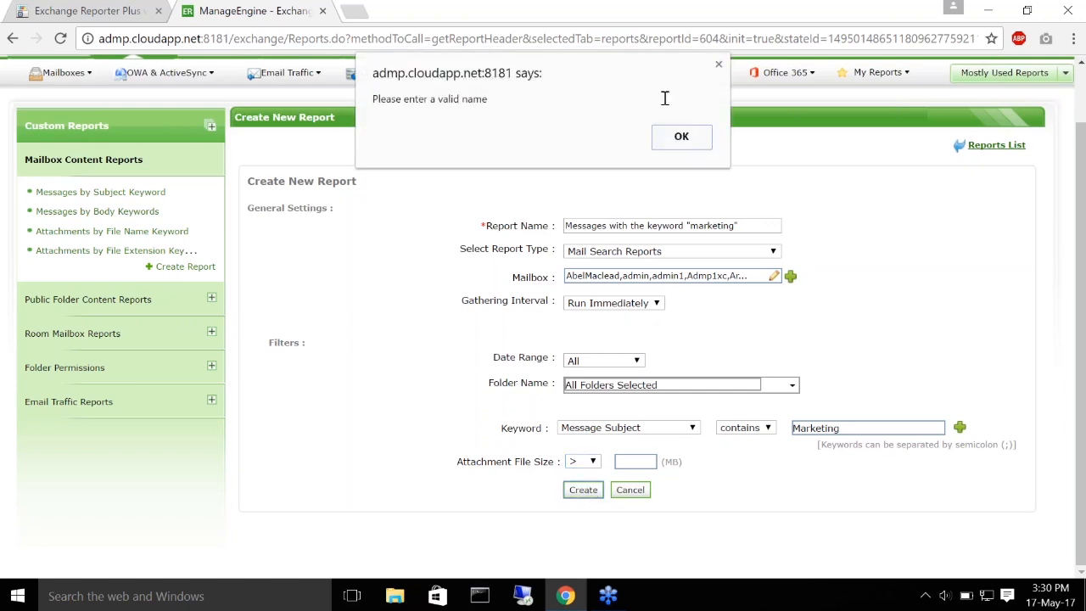
click(682, 138)
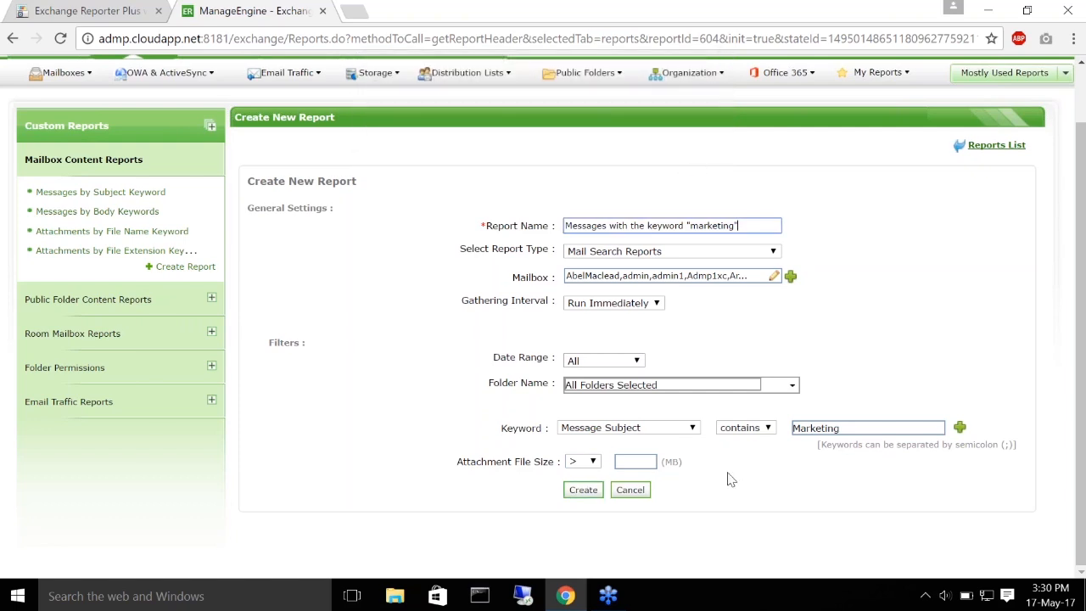
click(694, 226)
key(BackSpace)
click(581, 490)
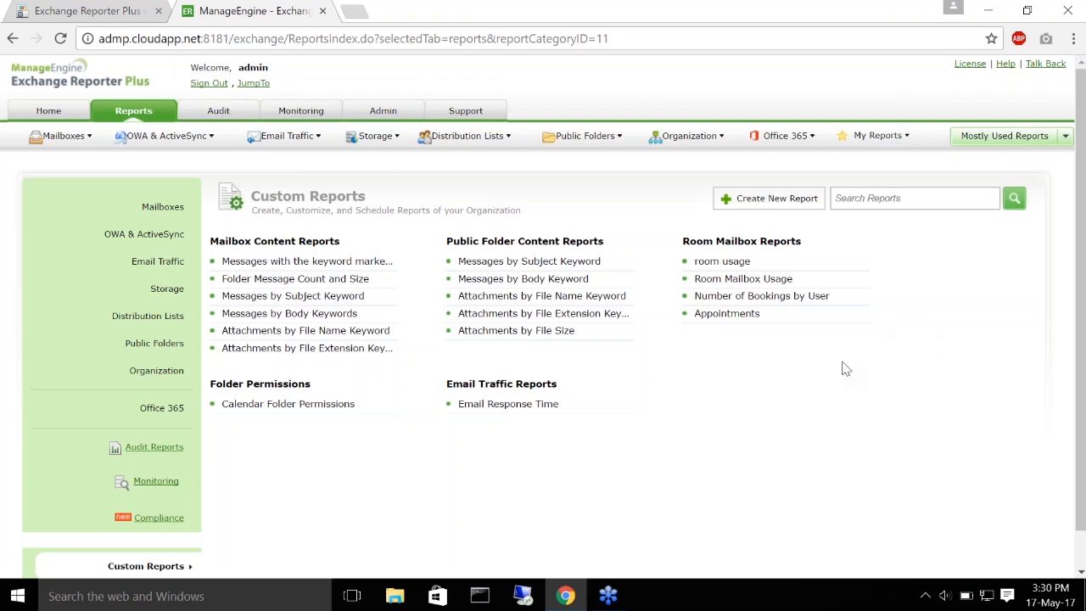
Open the custom report Messages with the keyword marketing from the Mailbox Content Reports.
scroll(302, 302, down, 1)
scroll(302, 302, up, 1)
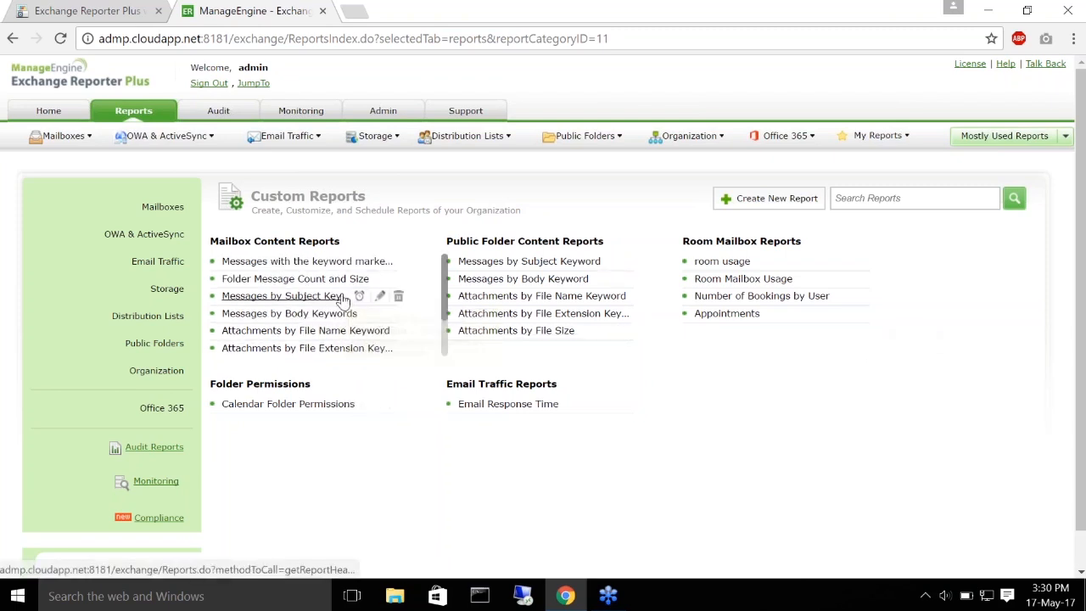
click(304, 265)
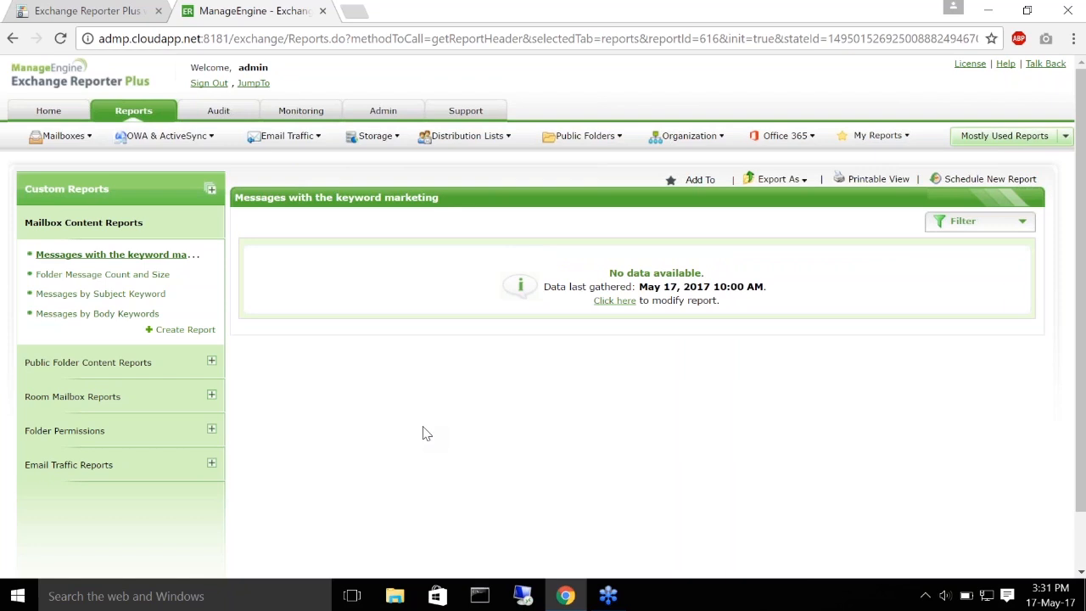
Open the Attachments by File Name Keyword report and examine the first message's attachment file name and attachment size.
scroll(122, 270, down, 1)
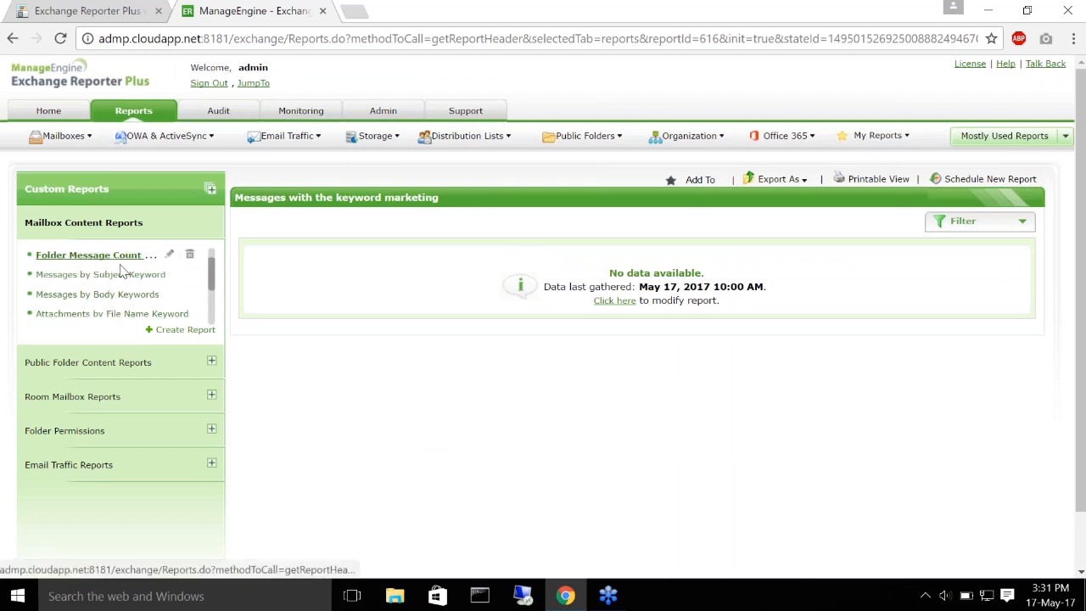
scroll(121, 270, down, 2)
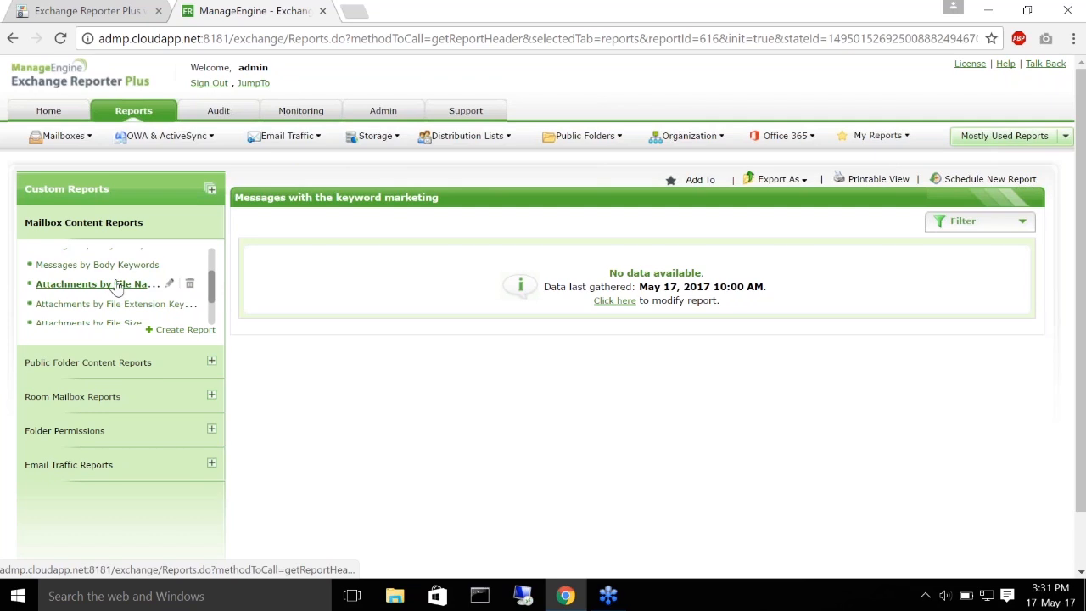
click(114, 289)
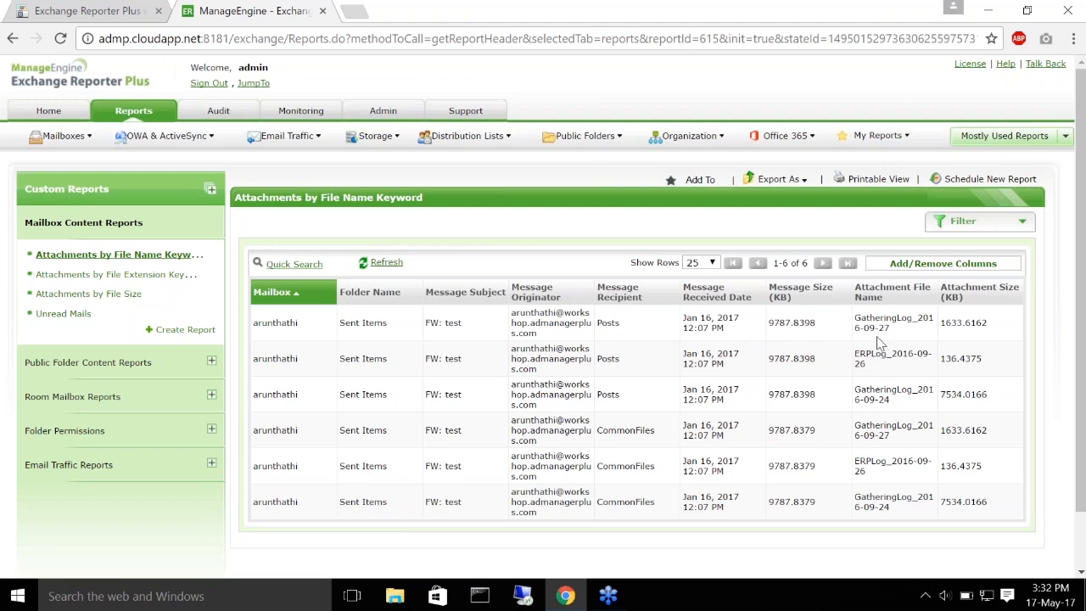
drag(856, 319, 887, 331)
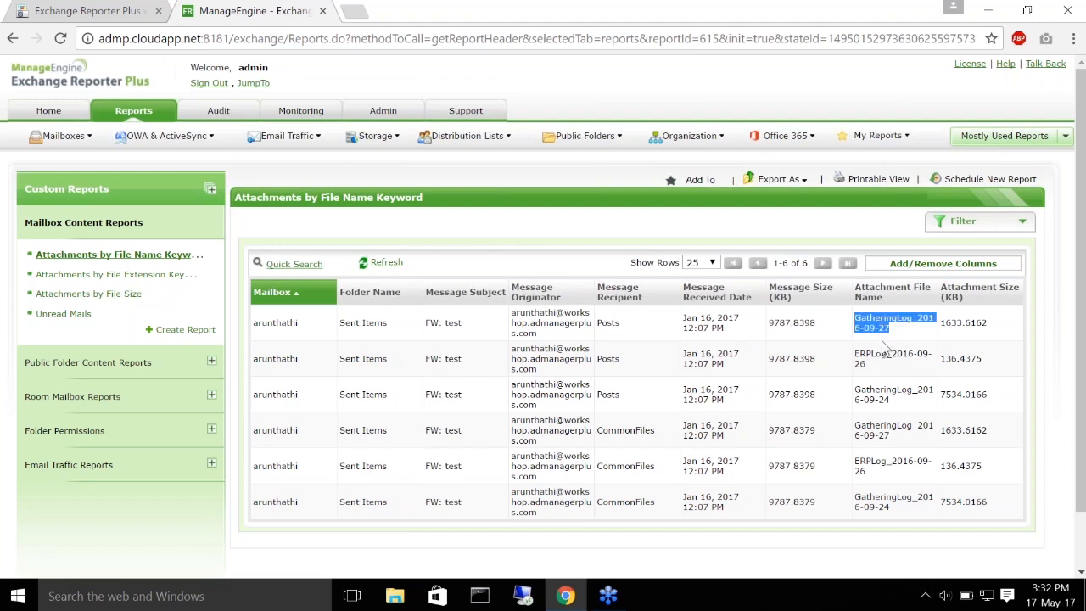
drag(942, 325, 1011, 318)
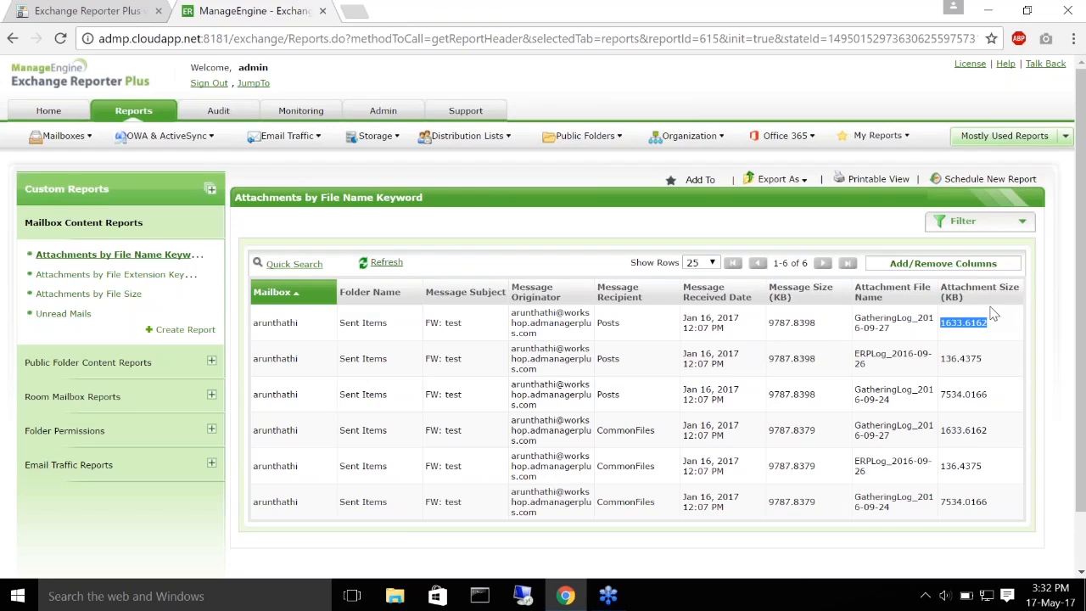
click(430, 421)
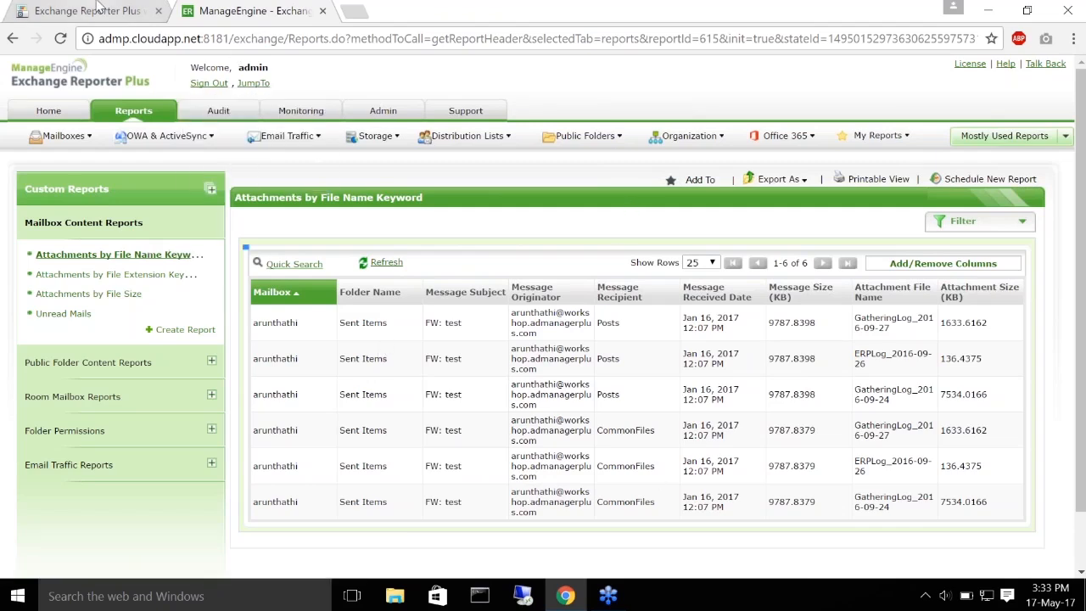
Switch to the Zoho Show presentation and advance to the slide on tracking the usage of room mailboxes.
click(93, 8)
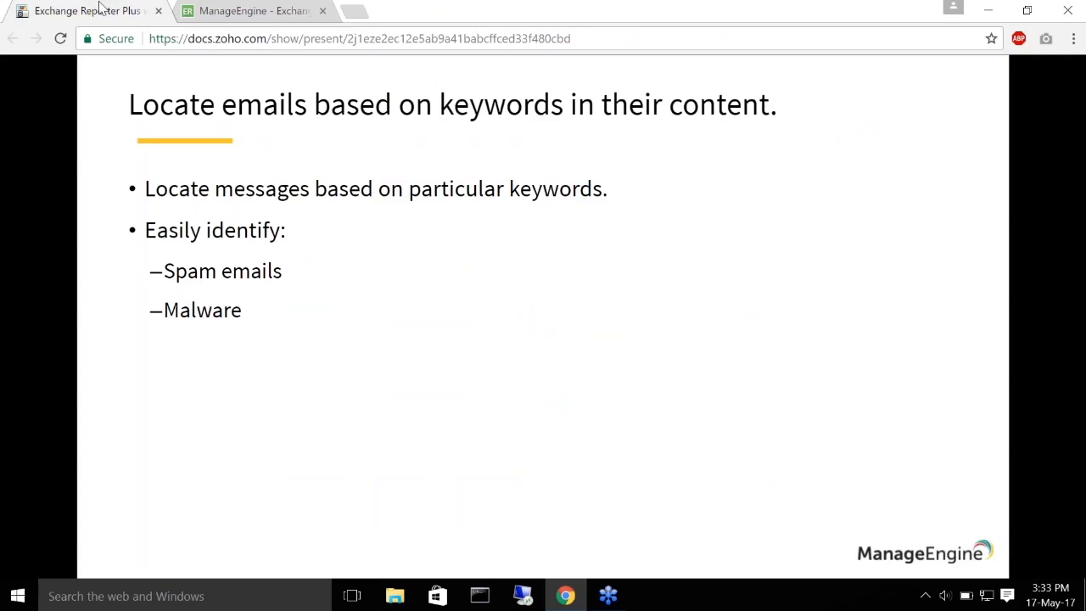
click(456, 324)
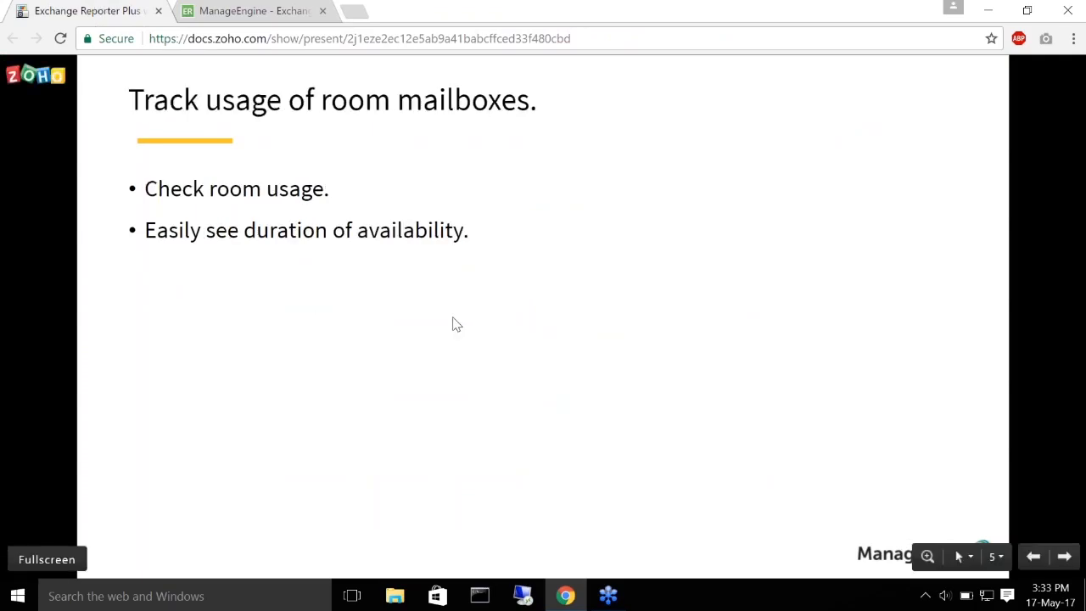
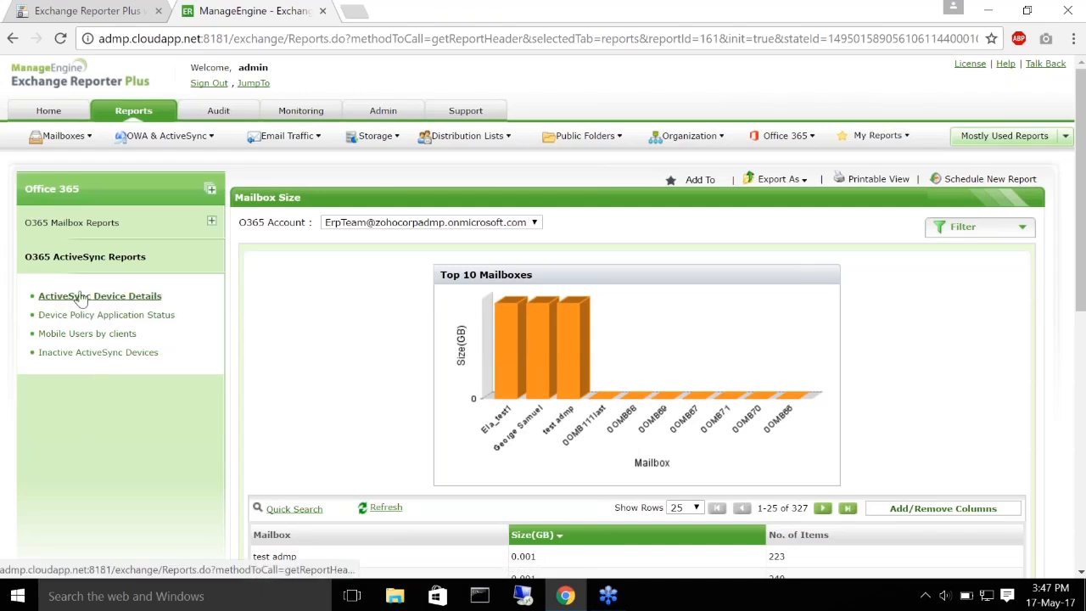
View the Office 365 ActiveSync Device Details report and the Inactive ActiveSync Devices report.
click(115, 297)
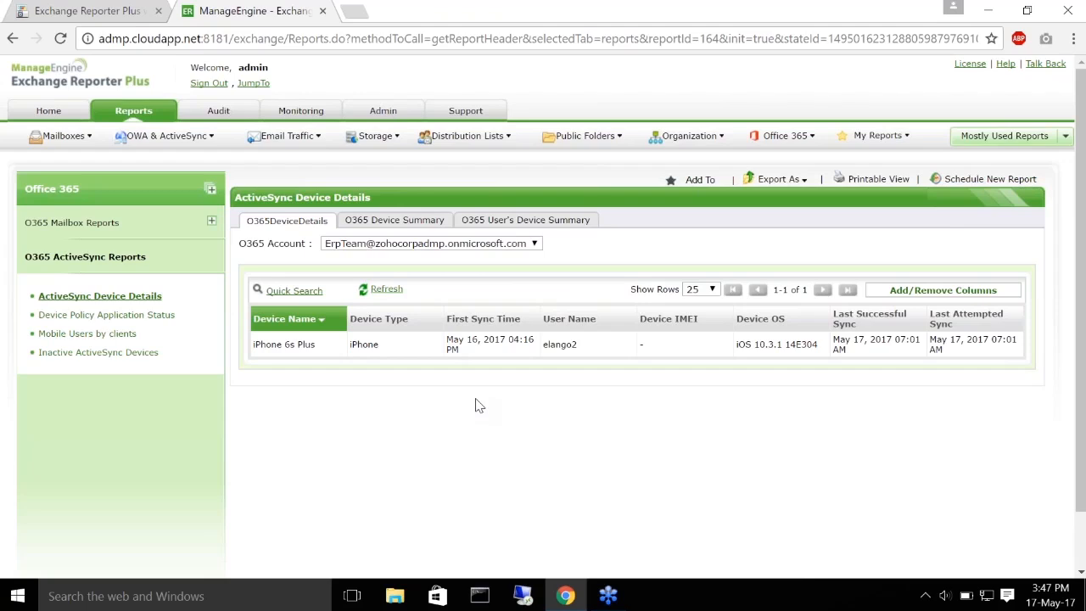
click(102, 352)
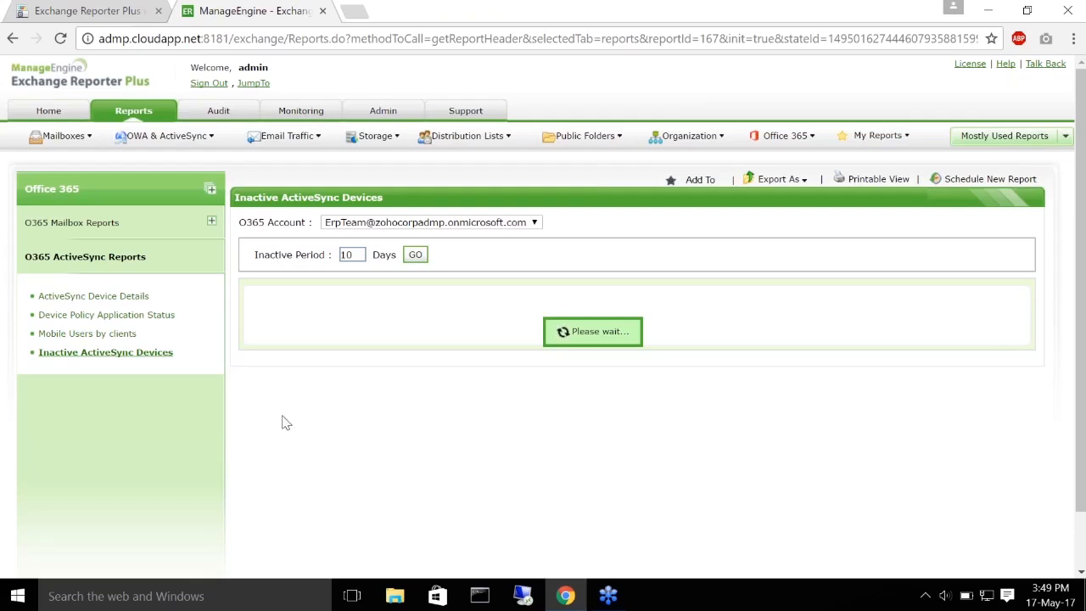
Open the Device Policy Application Status report and examine the device's applied policy, application status and last policy update time.
click(127, 316)
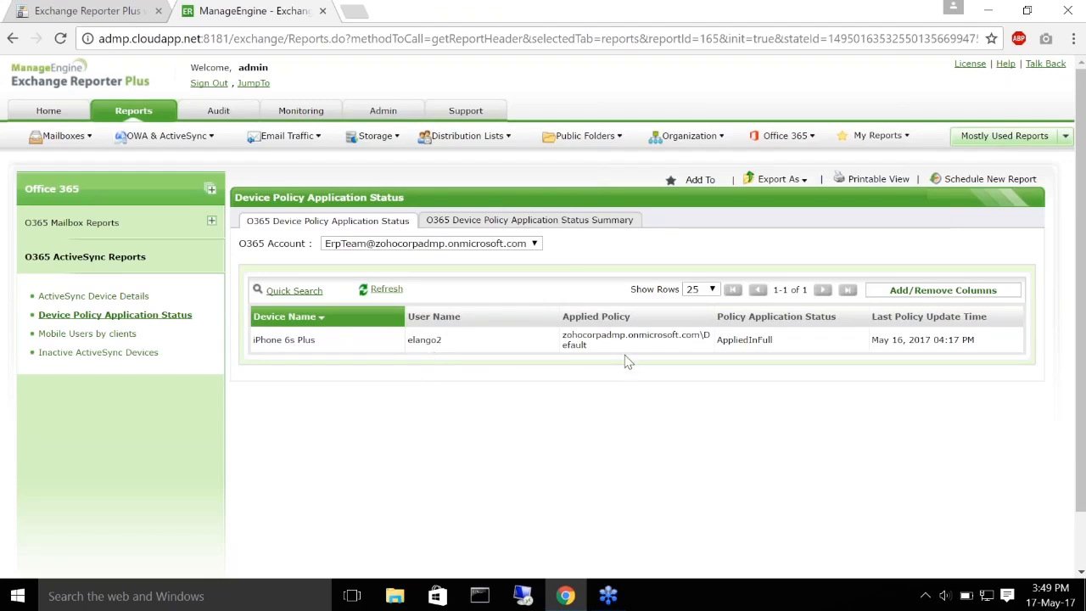
triple_click(565, 336)
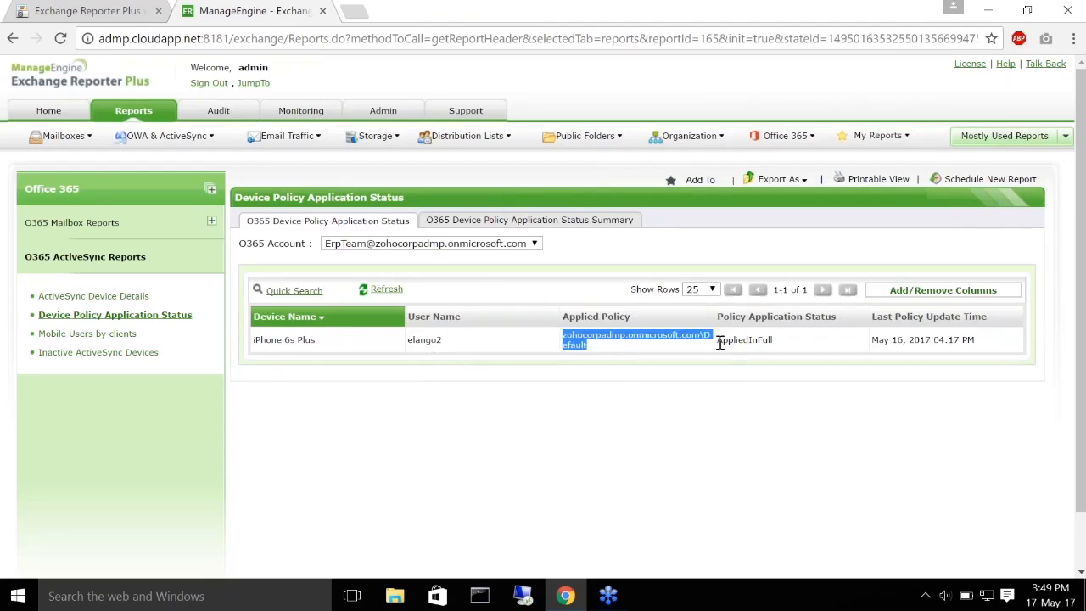
drag(720, 342, 800, 332)
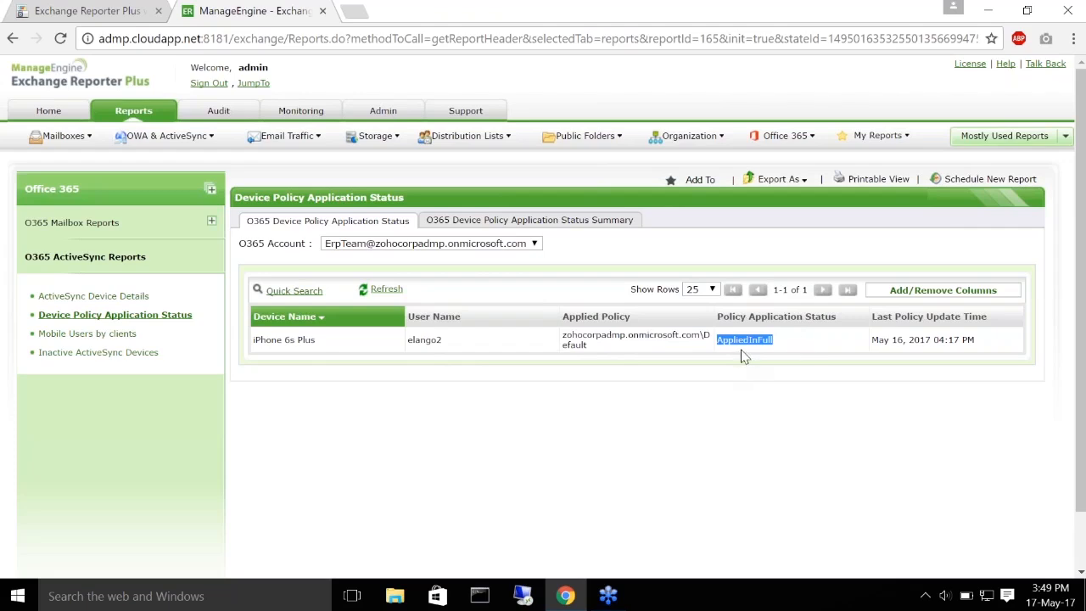
drag(872, 341, 997, 339)
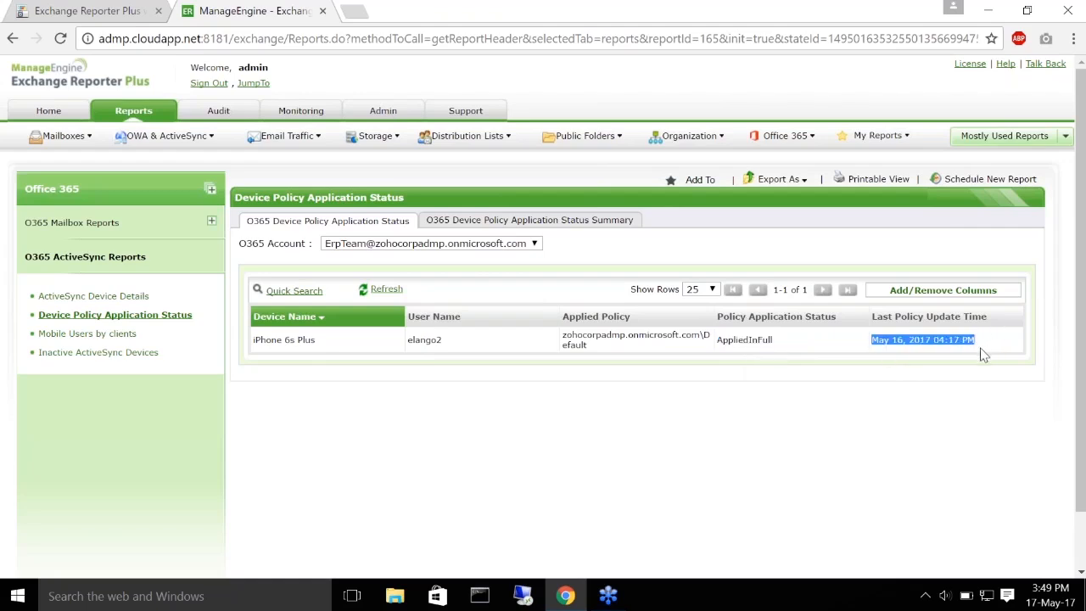
click(632, 486)
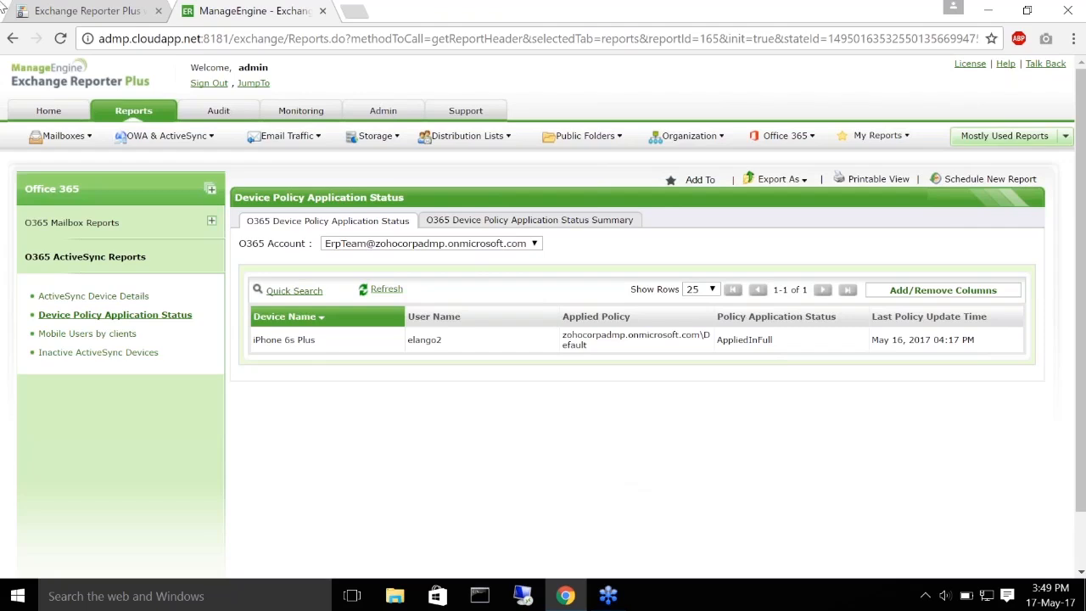
Switch to the Zoho Show presentation and advance to the slide on public folder size and permissions.
click(60, 10)
key(Right)
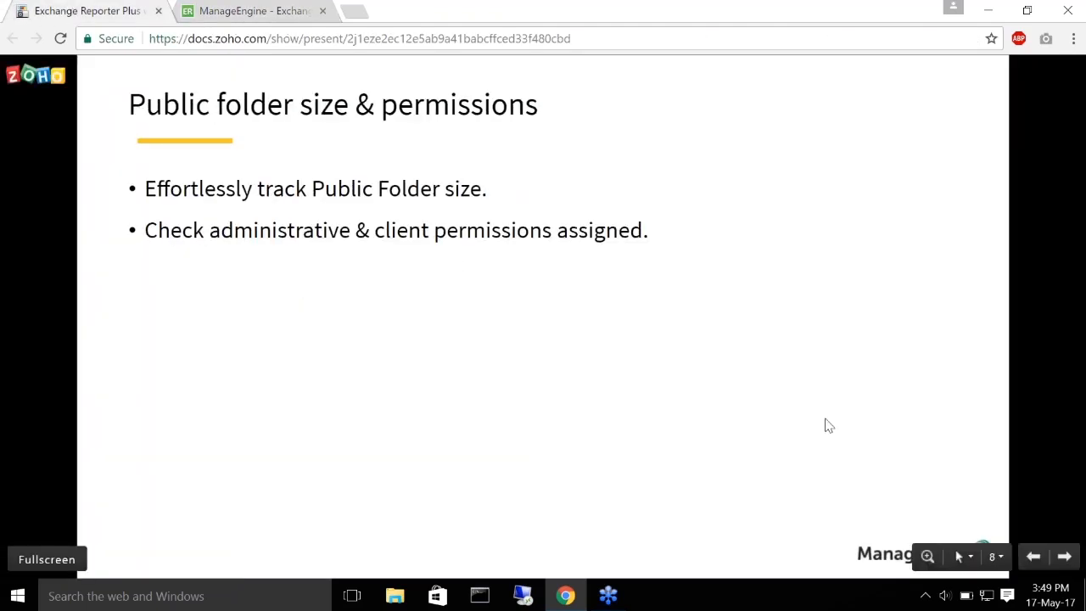
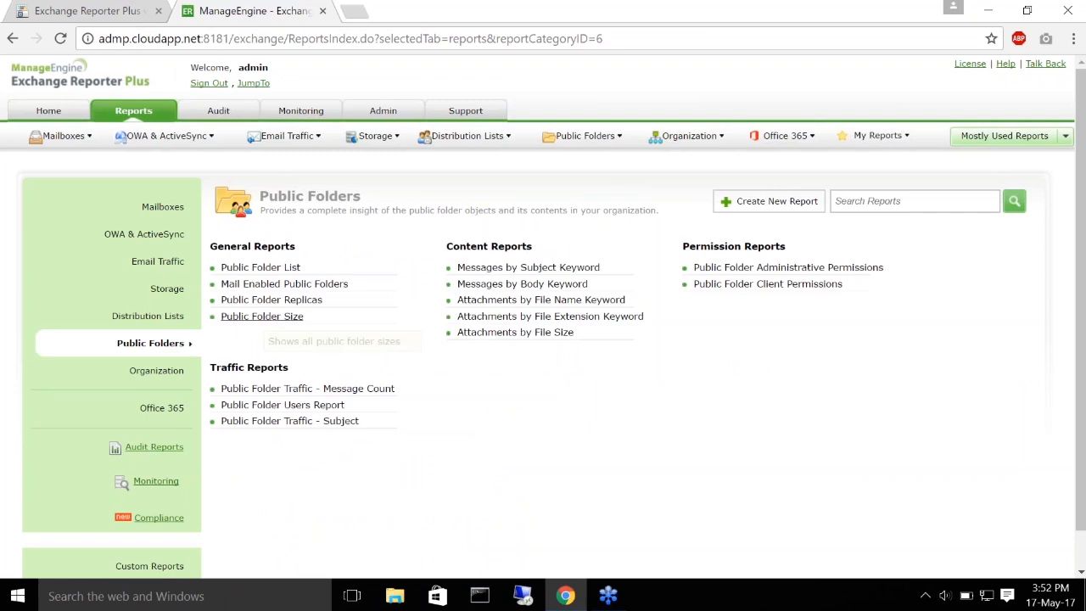
Open the Public Folder Size report and examine its chart and table of folder sizes.
click(263, 317)
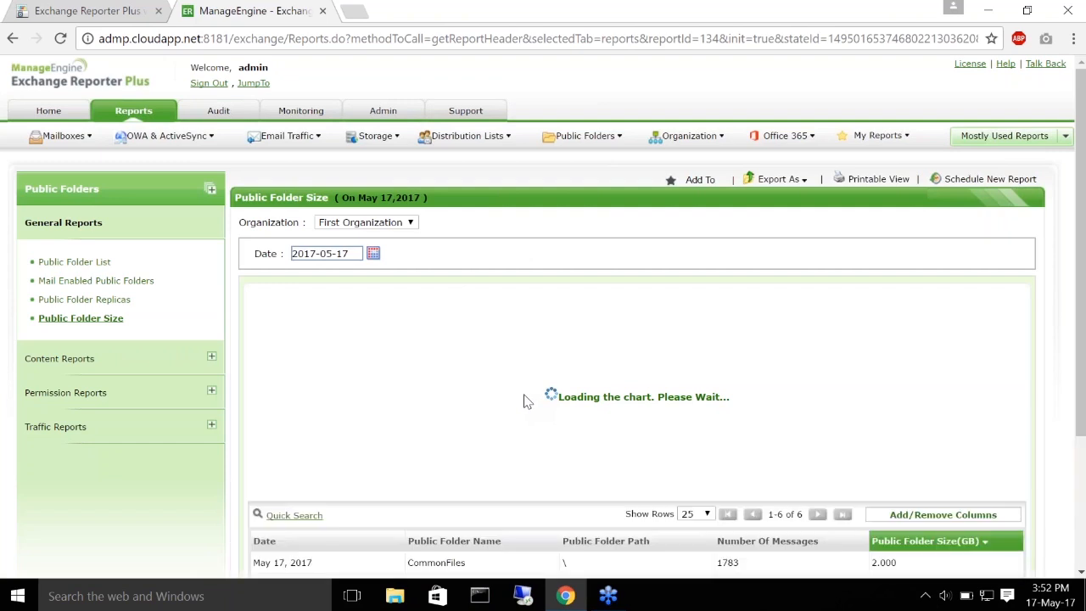
scroll(526, 399, down, 3)
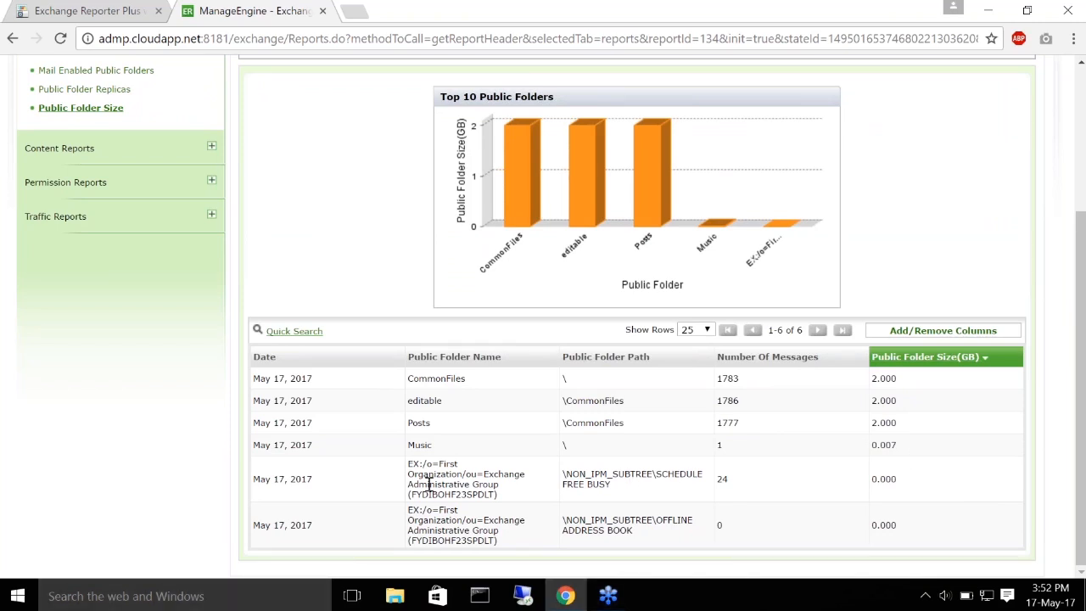
Review the chart and folder table of the Public Folder Size report, and return to the Zoho Show slide on public folder size and permissions.
scroll(560, 399, up, 3)
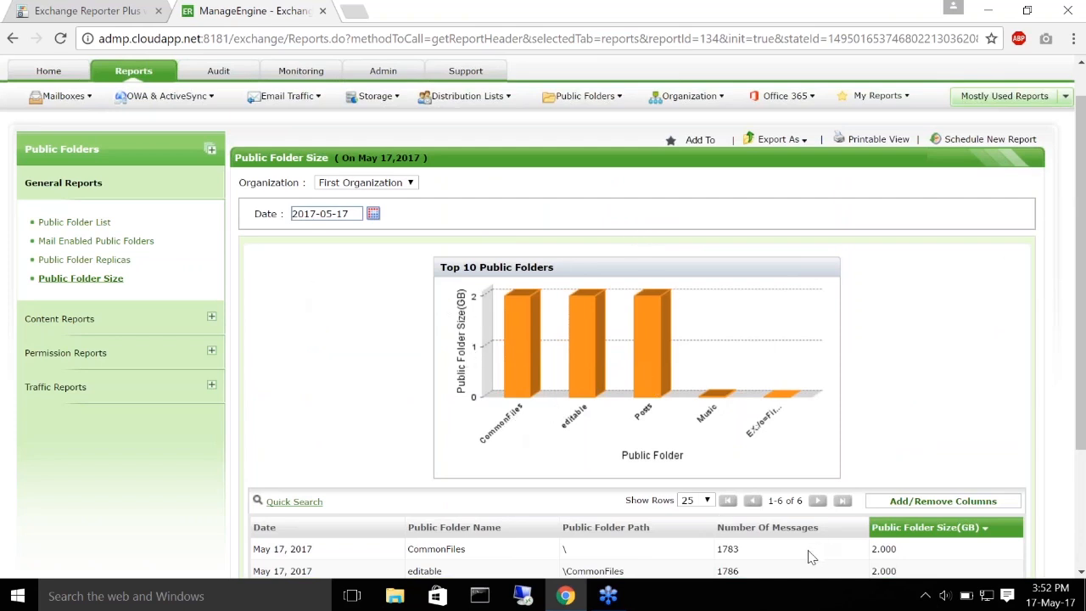
scroll(808, 555, down, 2)
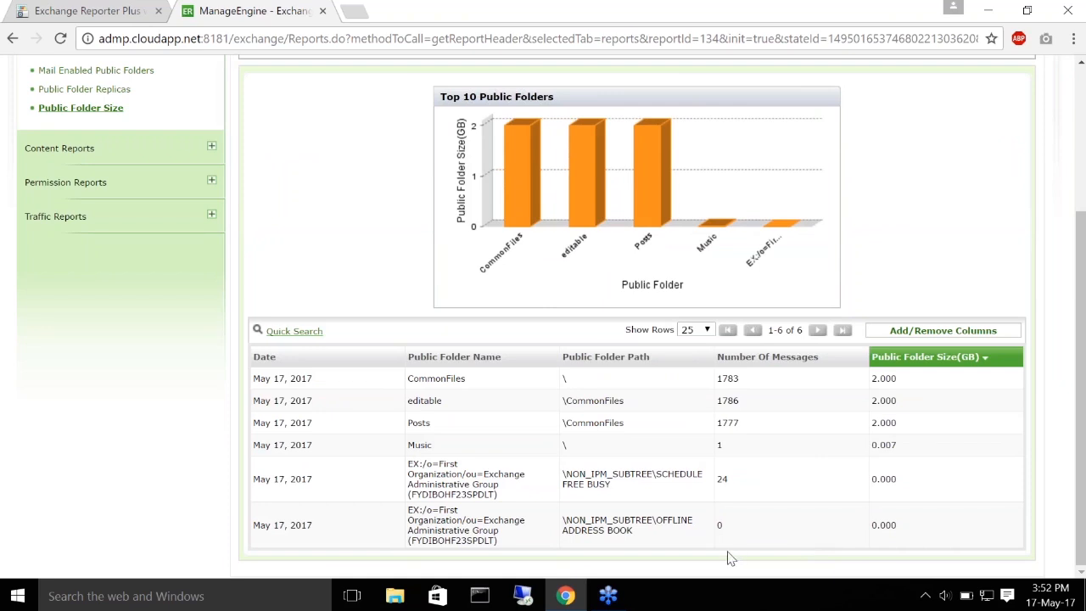
click(71, 10)
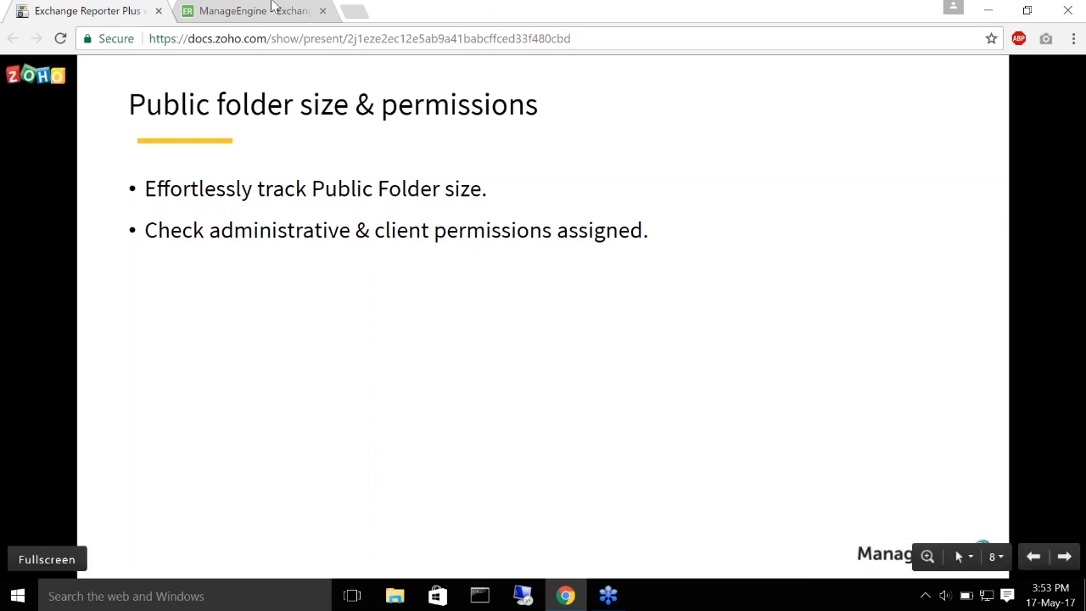
Switch back to Exchange Reporter Plus and open the Public Folder Administrative Permissions report from the permission reports.
click(233, 10)
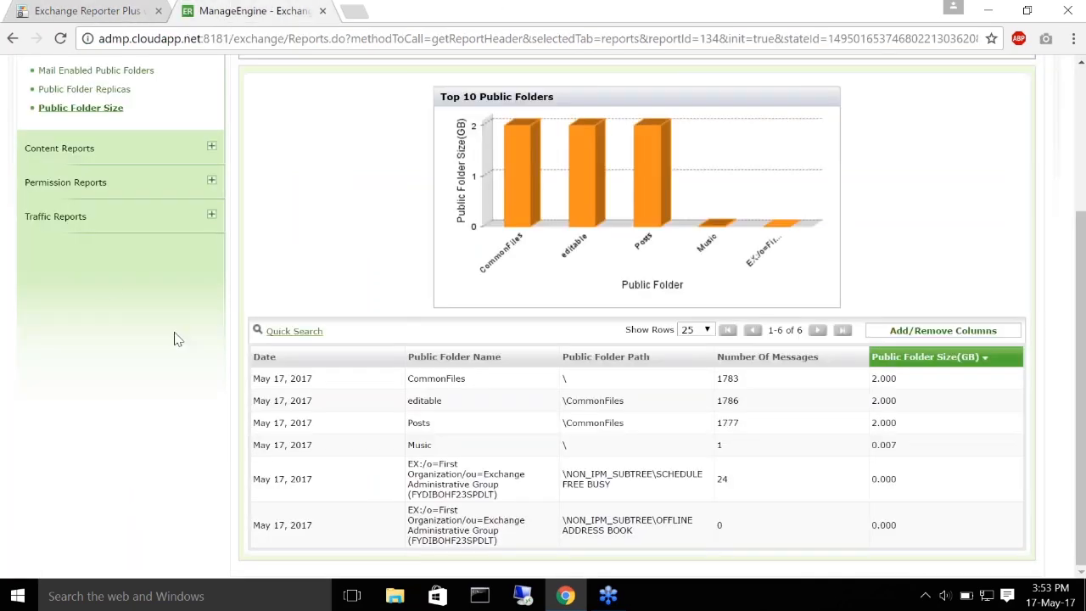
scroll(180, 339, up, 3)
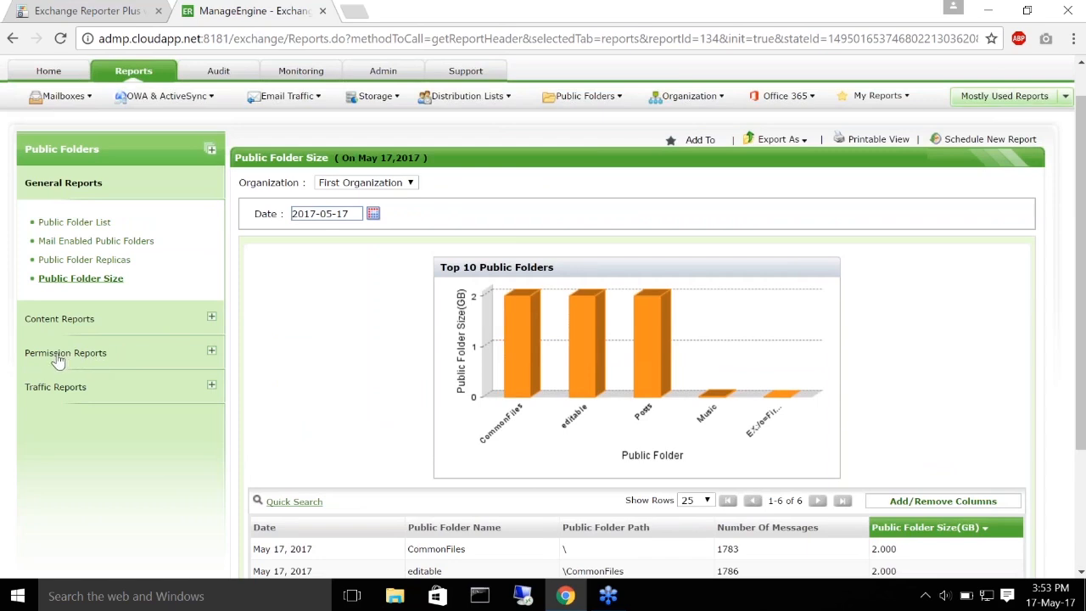
click(58, 355)
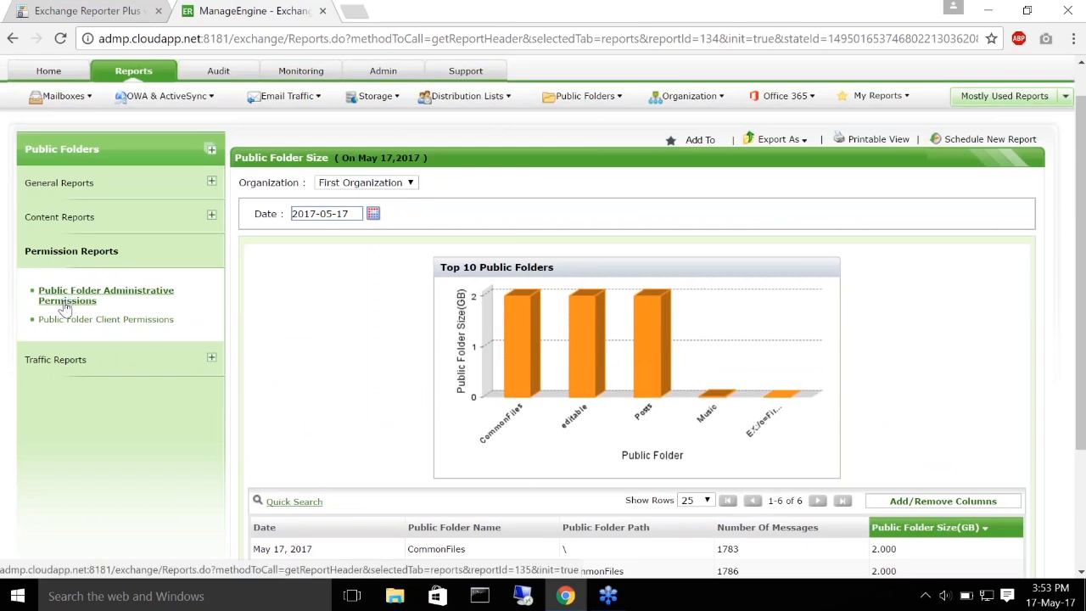
click(97, 290)
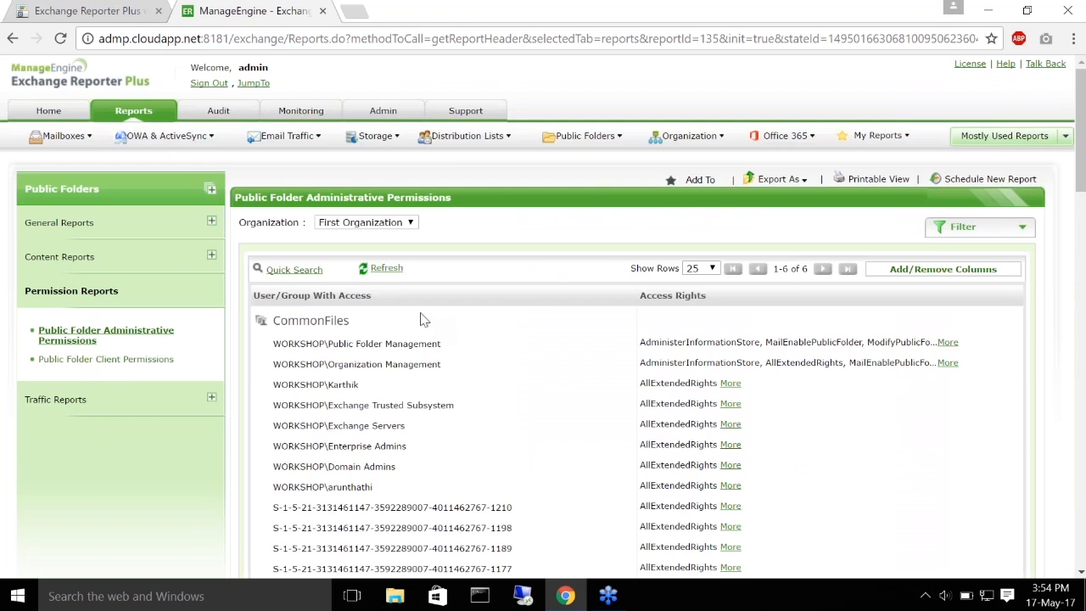
Examine which users and groups have administrative permissions on the CommonFiles public folder and the access rights assigned to them.
scroll(417, 317, down, 1)
drag(274, 235, 361, 227)
drag(273, 257, 403, 502)
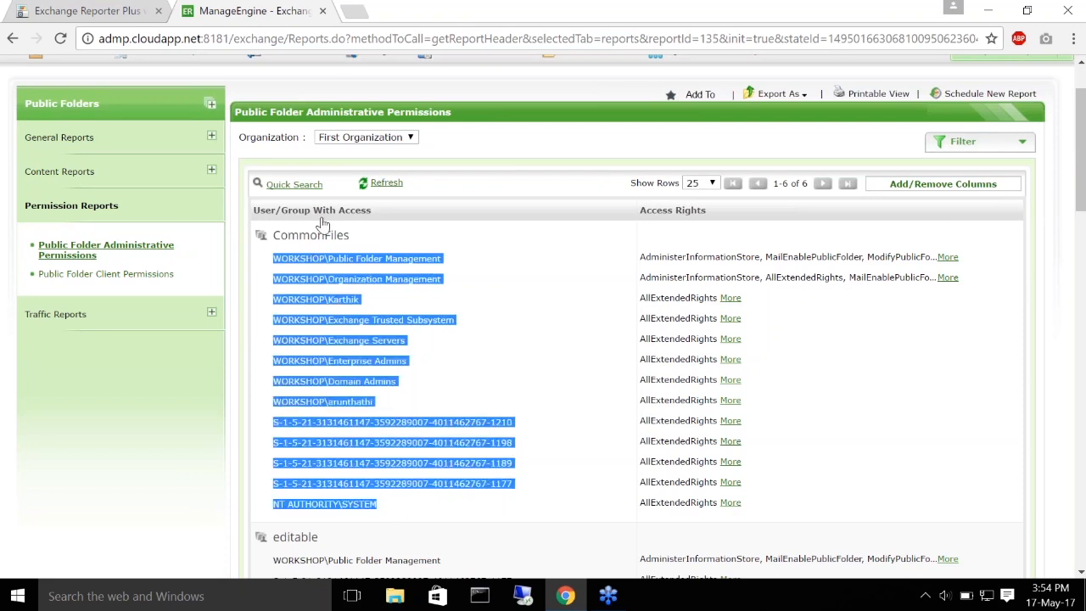
click(490, 289)
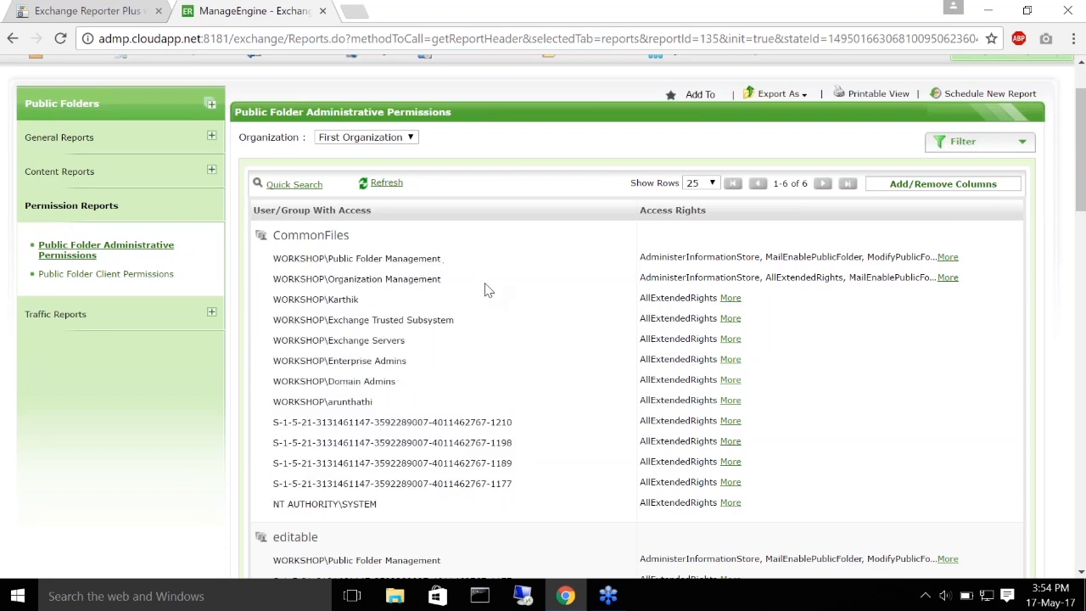
drag(643, 256, 882, 505)
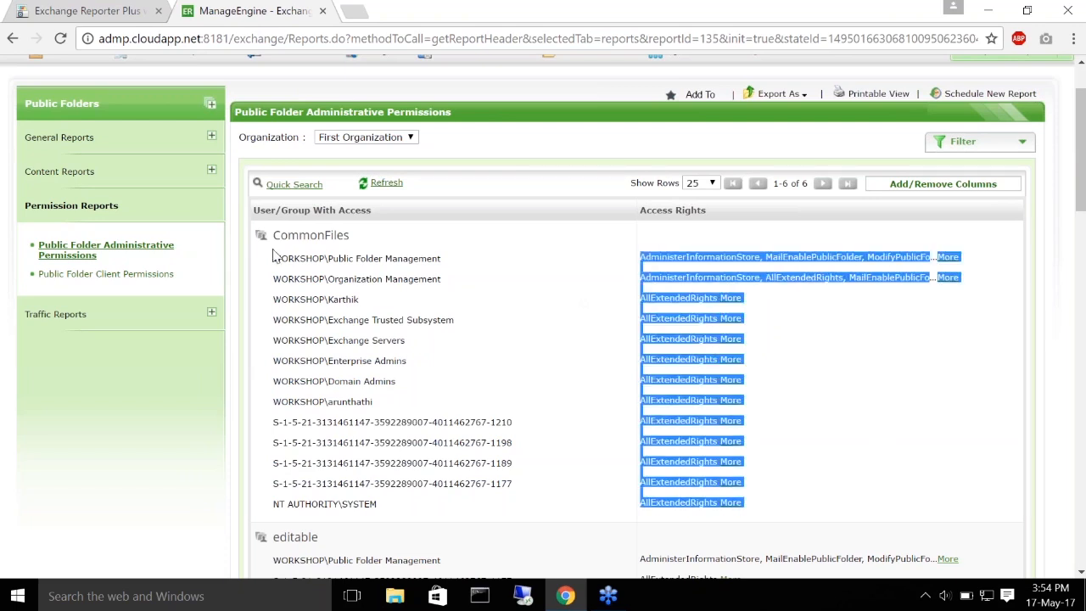
drag(274, 237, 385, 240)
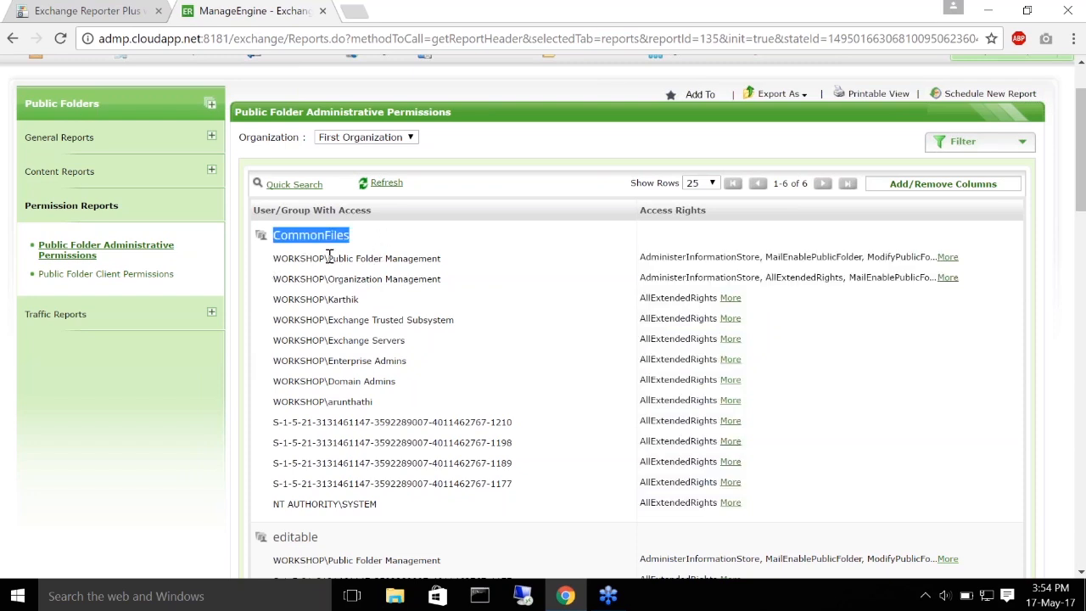
drag(329, 299, 382, 305)
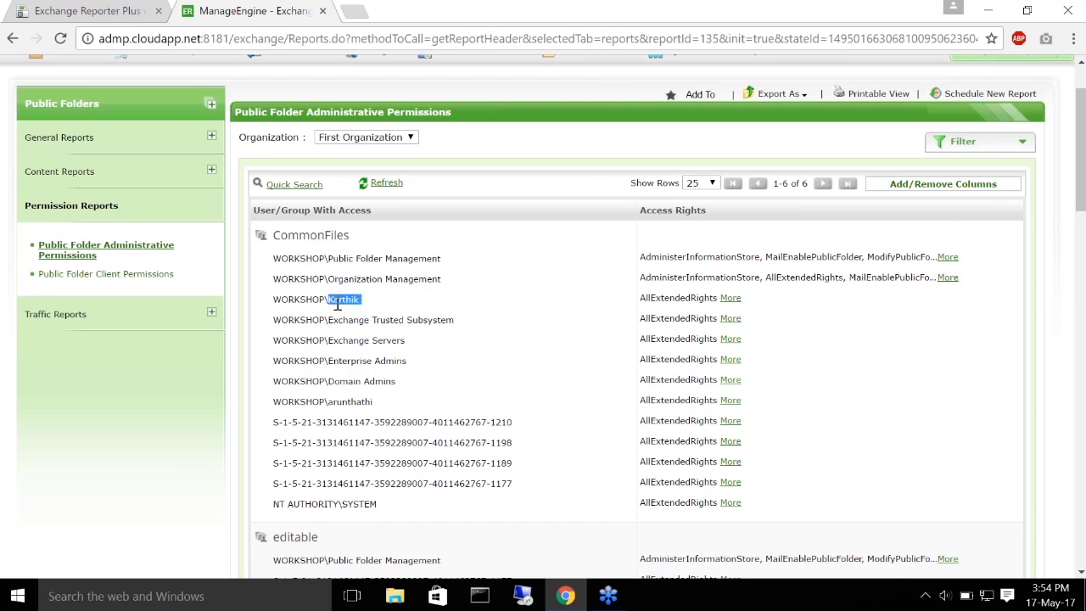
drag(329, 278, 444, 287)
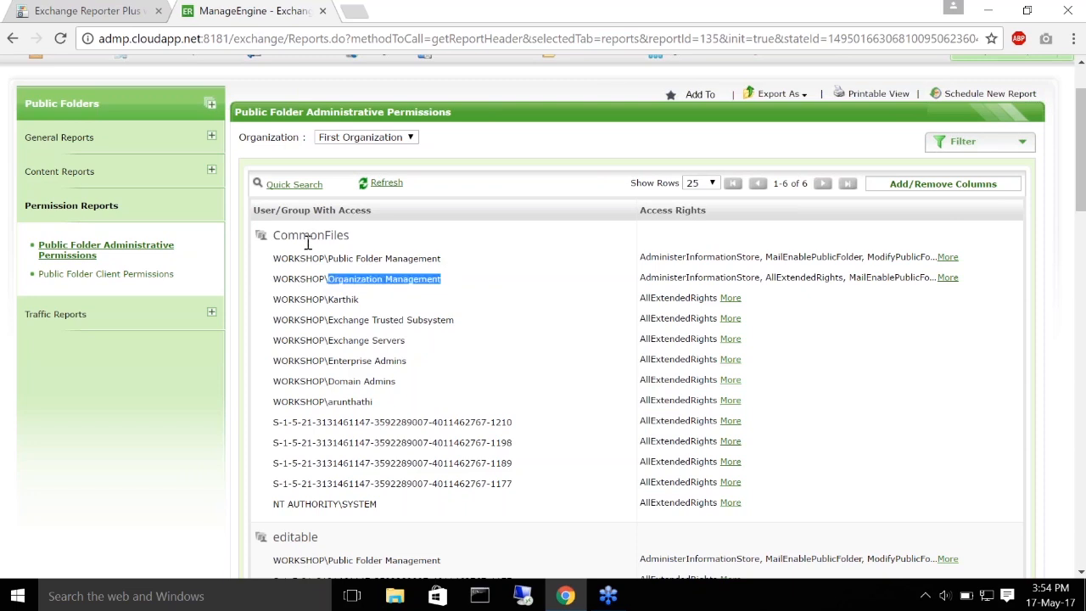
drag(329, 299, 390, 303)
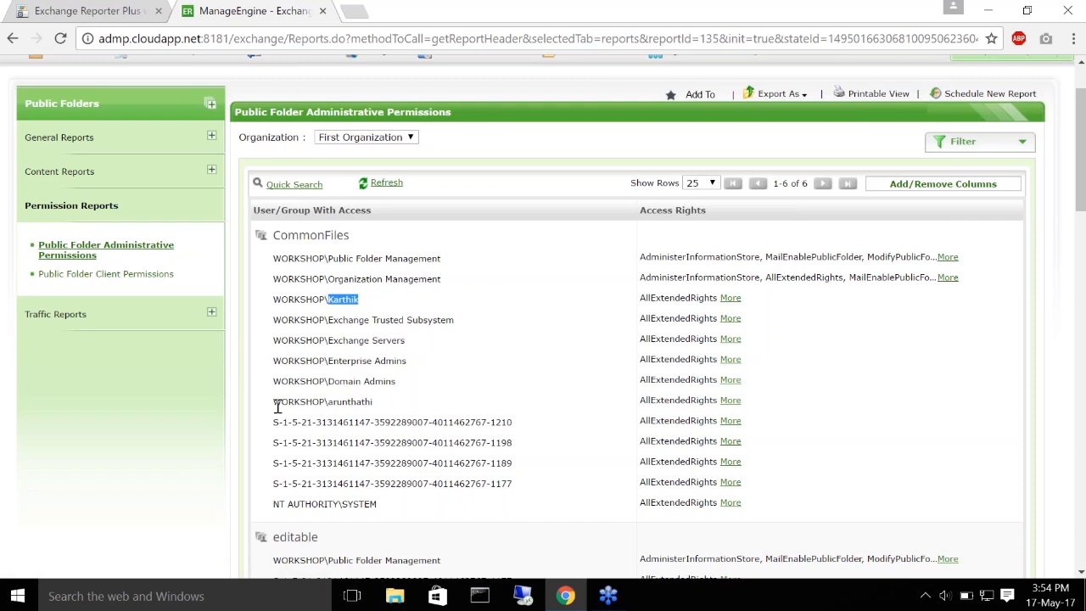
Open the Public Folder Client Permissions report and examine the users and access rights listed for the CommonFiles folder.
click(97, 276)
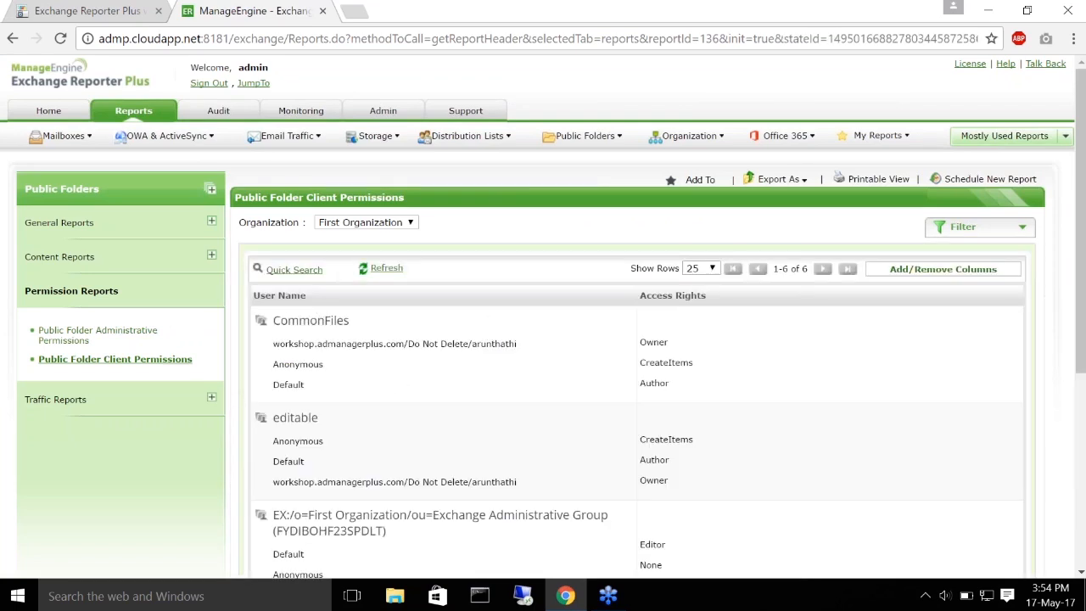
drag(273, 320, 387, 321)
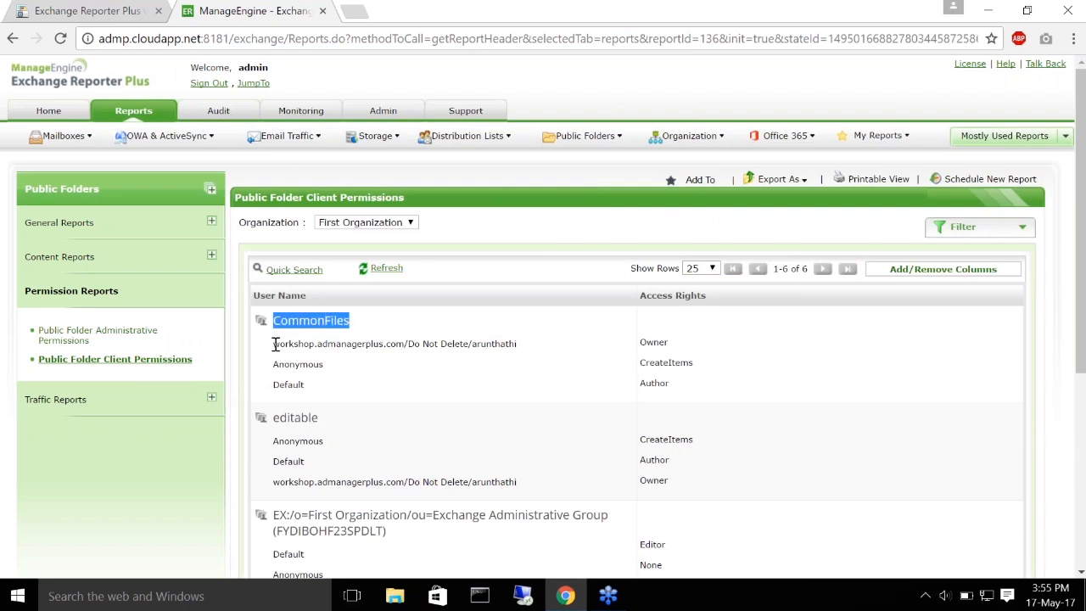
drag(274, 342, 320, 392)
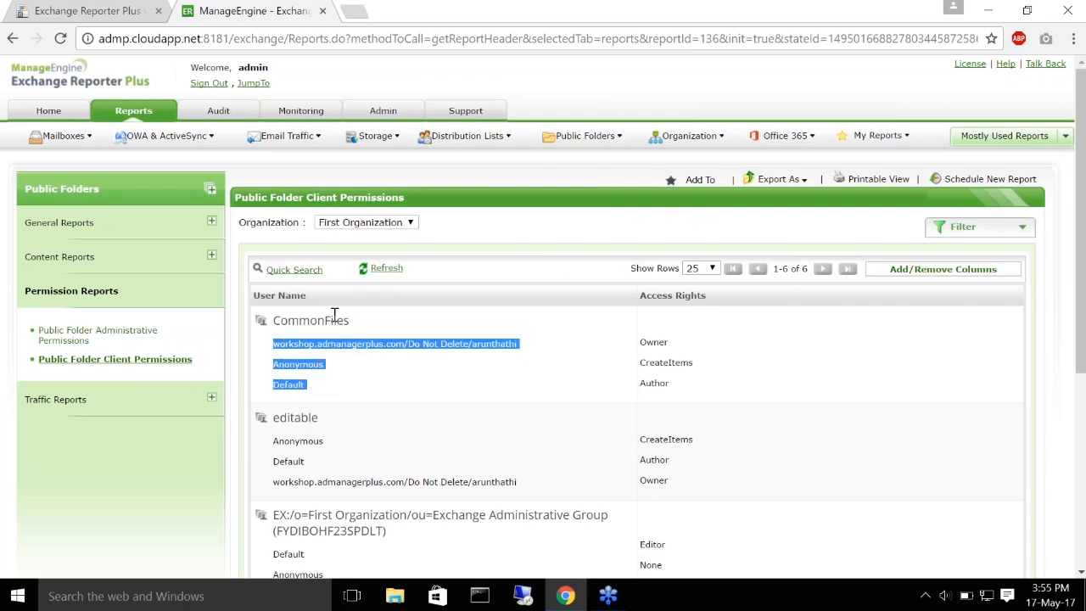
drag(641, 339, 729, 387)
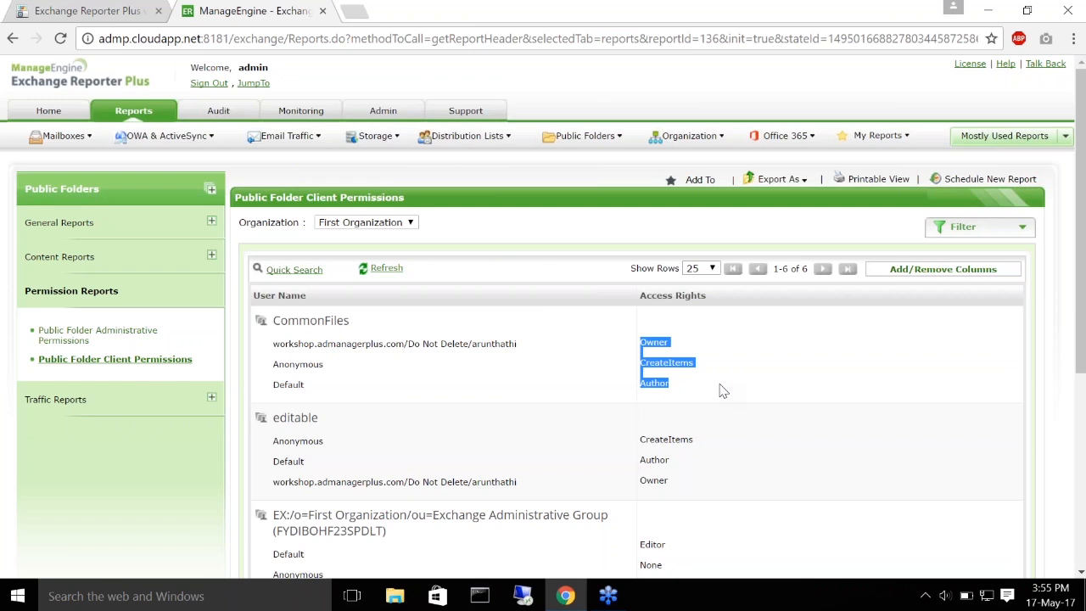
Switch to the Zoho Show presentation and advance to the Recap slide.
click(61, 9)
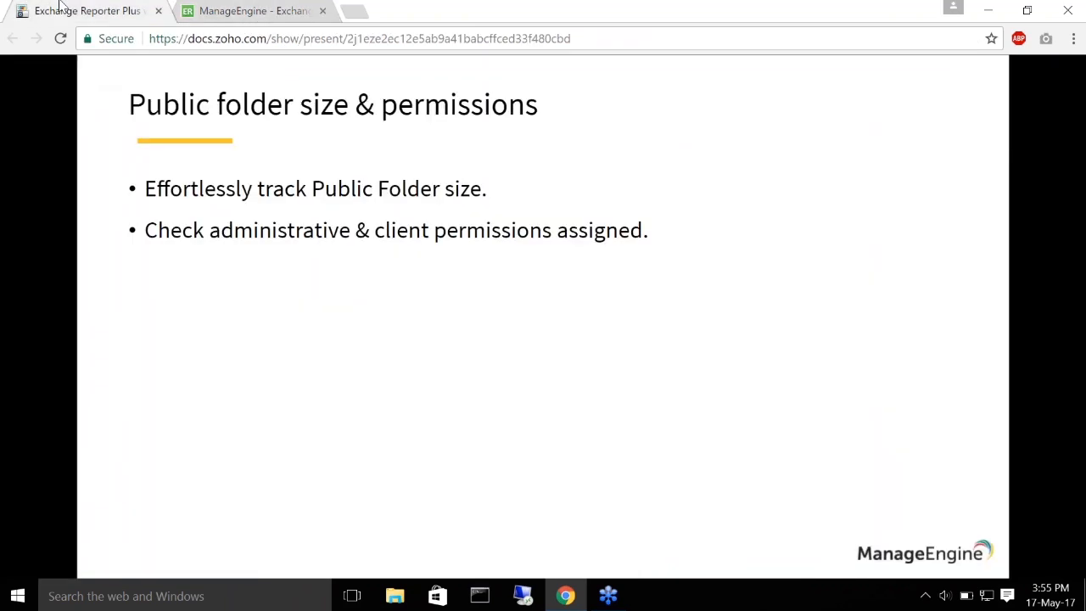
click(507, 365)
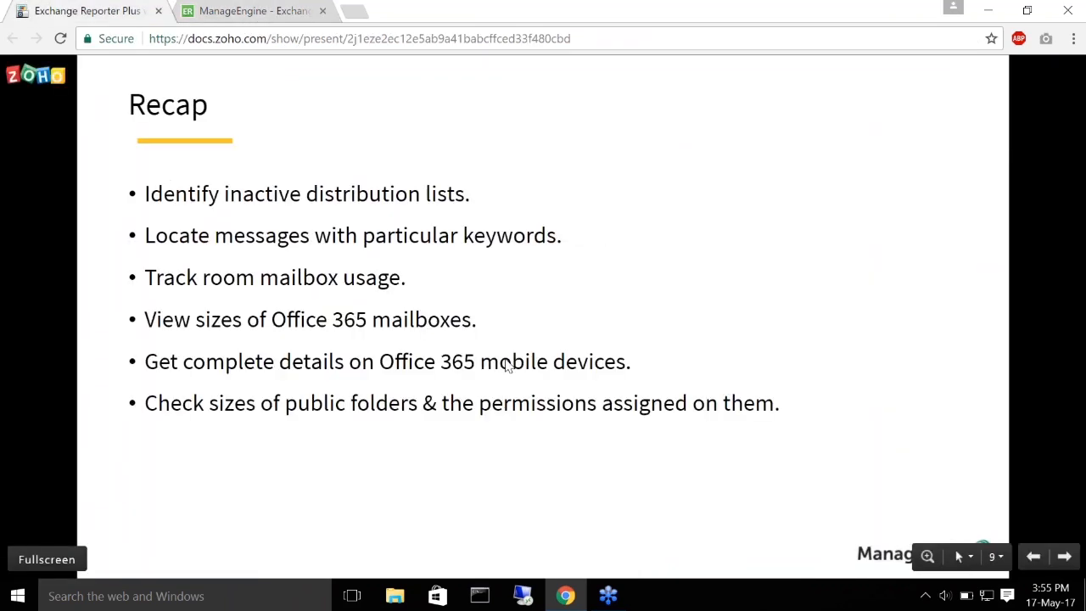